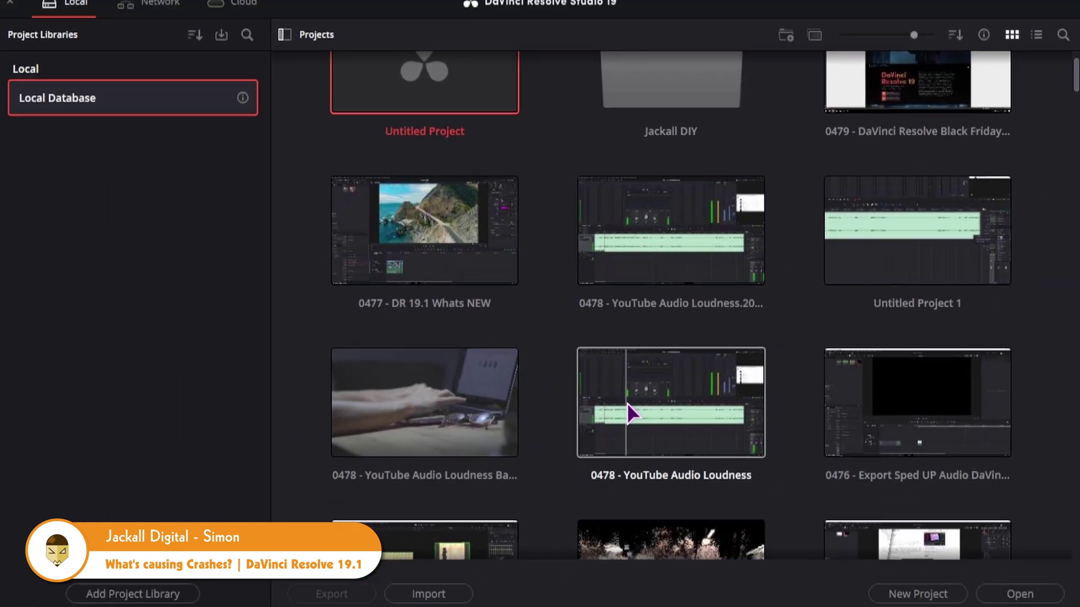
Step: Open the 0478 - YouTube Audio Loudness project and click its timeline before Resolve crashes
{"action": "left_click", "coordinate": [657, 426]}
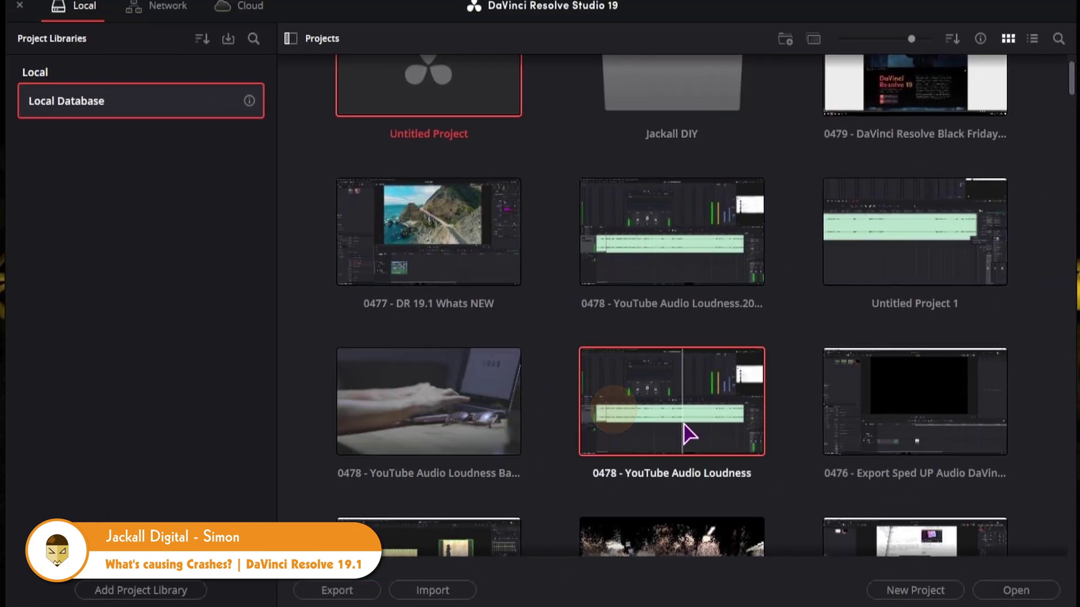
{"action": "double_click", "coordinate": [647, 422]}
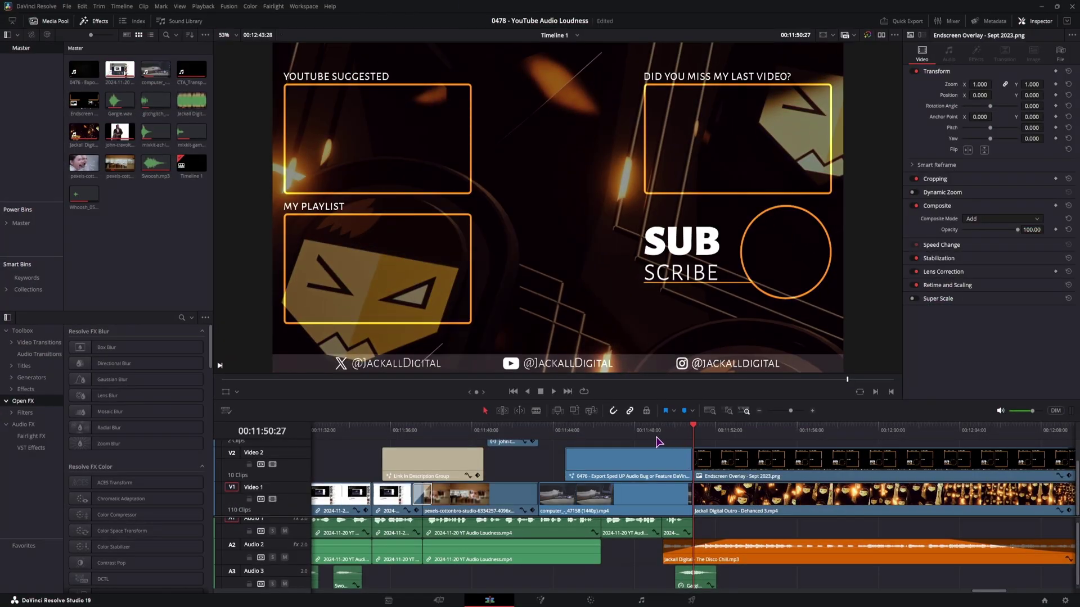
{"action": "left_click", "coordinate": [654, 430]}
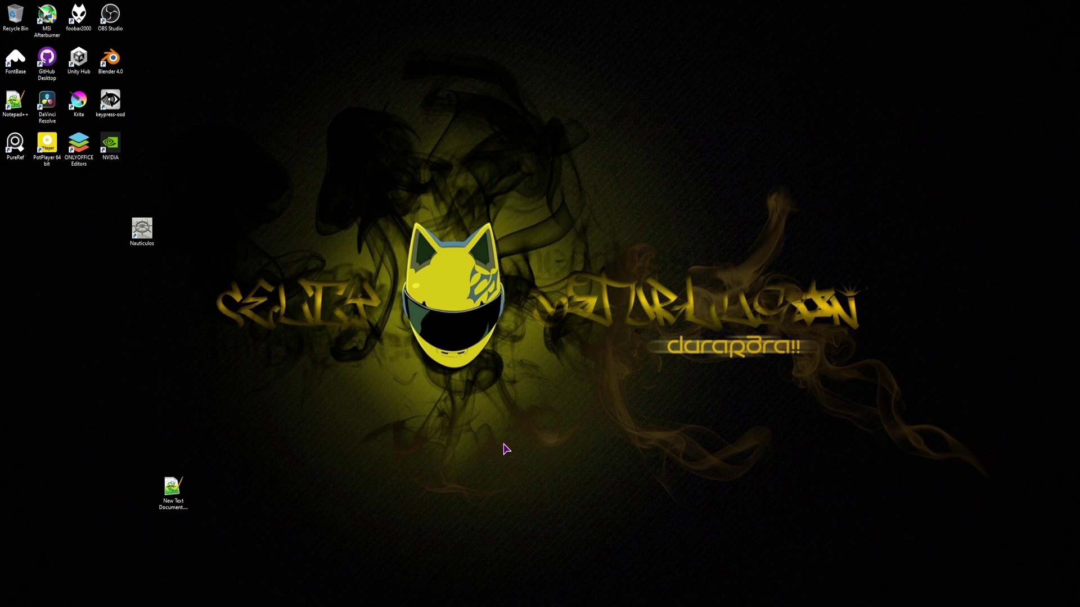
Step: Relaunch DaVinci Resolve from its desktop shortcut
{"action": "left_click", "coordinate": [47, 105]}
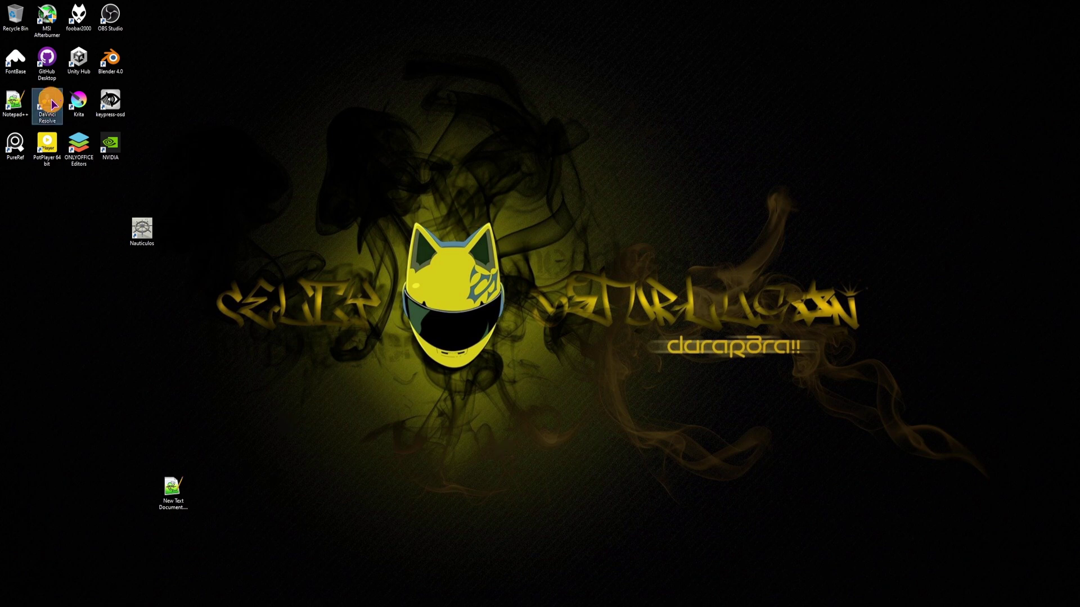
{"action": "key", "text": "Return"}
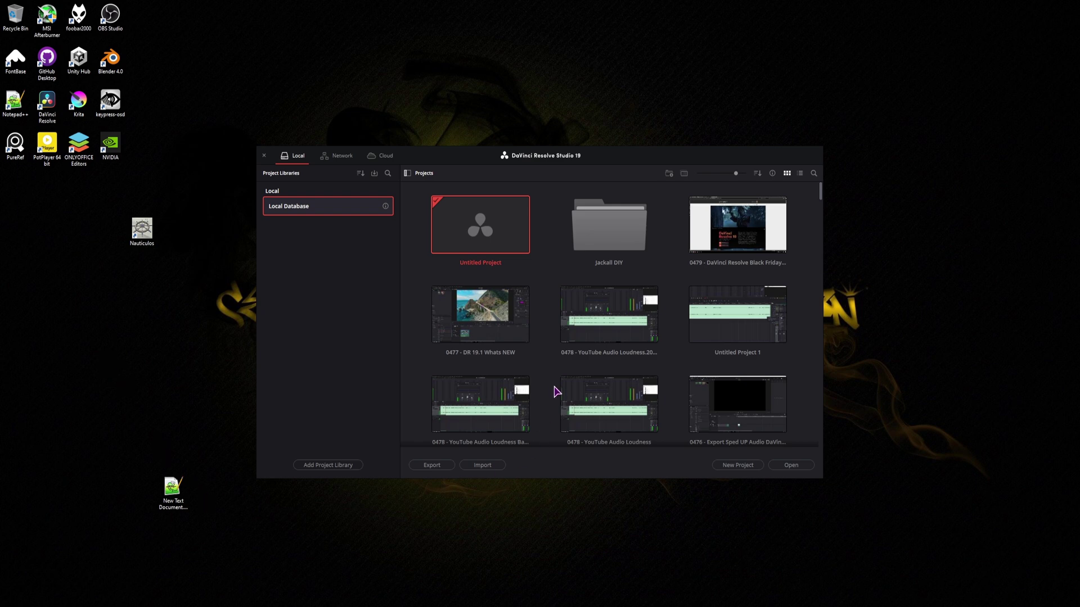
{"action": "scroll", "coordinate": [554, 383], "scroll_direction": "down", "scroll_amount": 1}
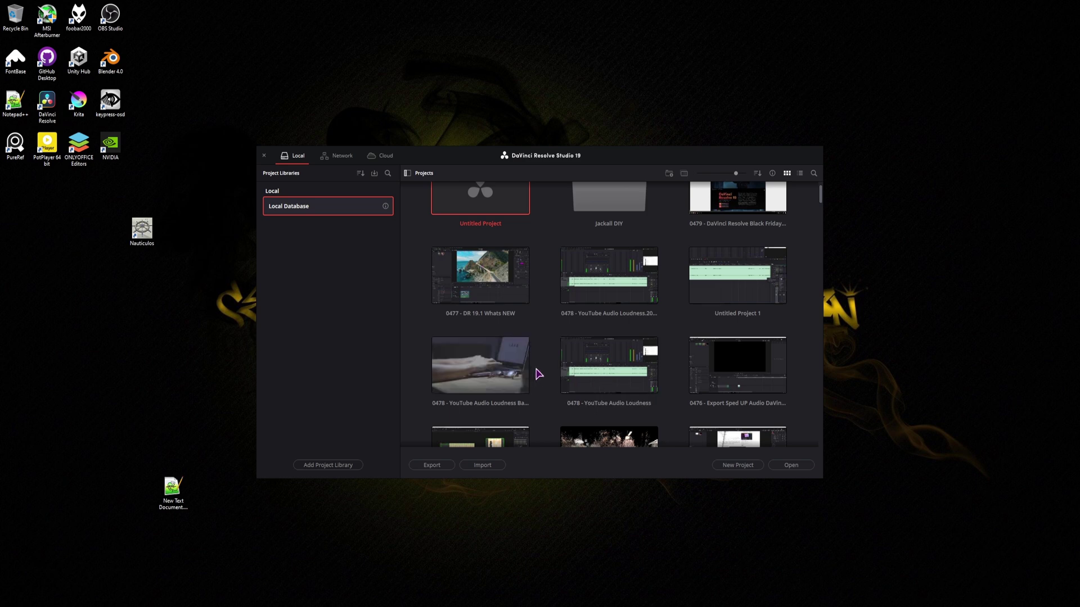
{"action": "scroll", "coordinate": [546, 374], "scroll_direction": "down", "scroll_amount": 1}
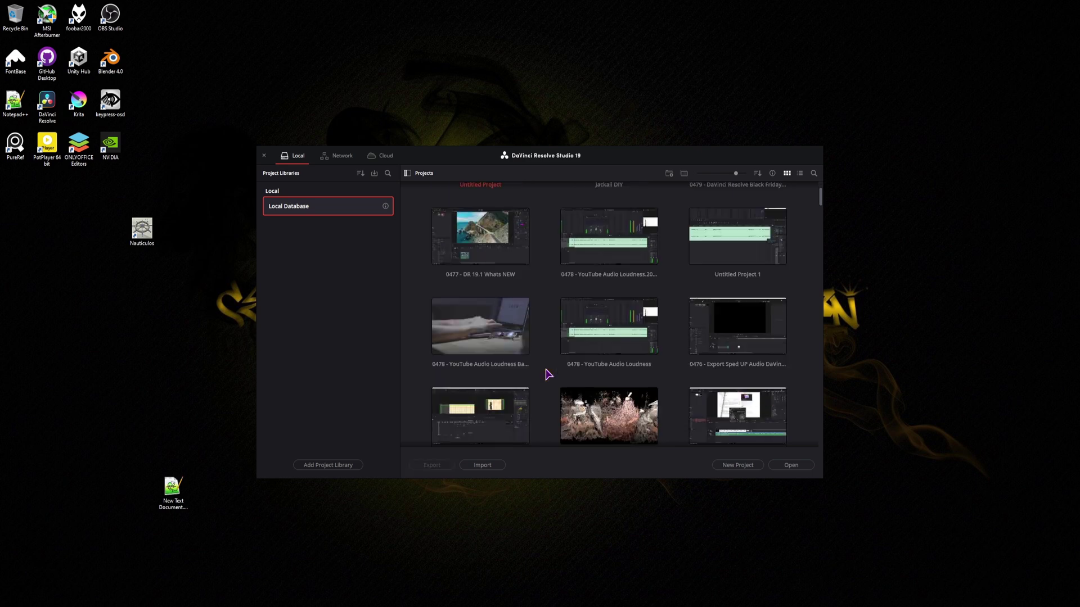
Step: Bring up the context menu for the 0478 - YouTube Audio Loudness project
{"action": "right_click", "coordinate": [603, 326]}
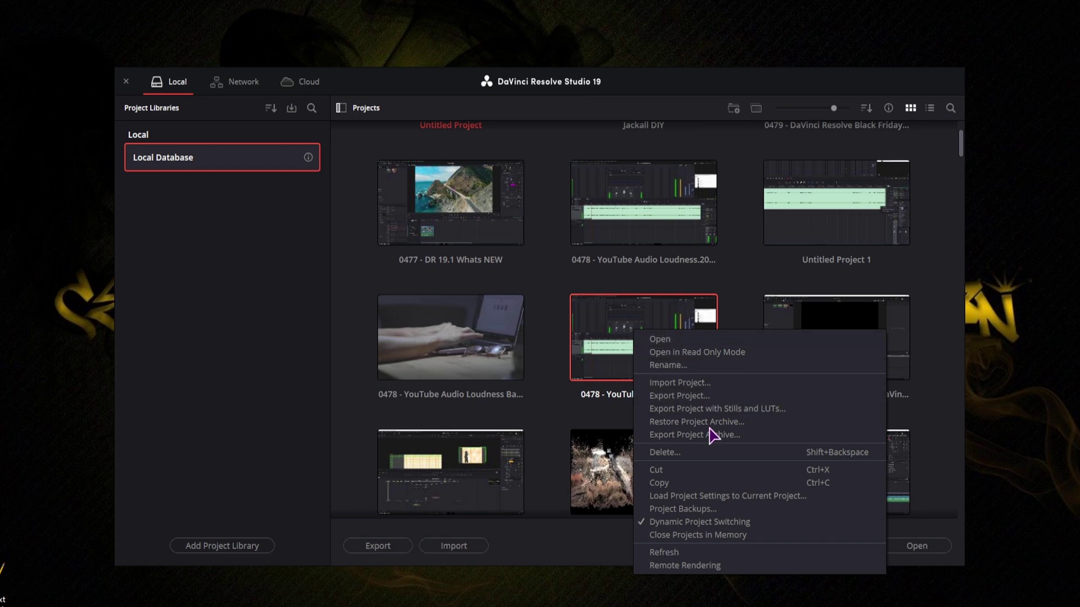
Step: From Project Backups, load the 22:21:19 backup as a new project named '0478 - Ytest'
{"action": "left_click", "coordinate": [701, 510]}
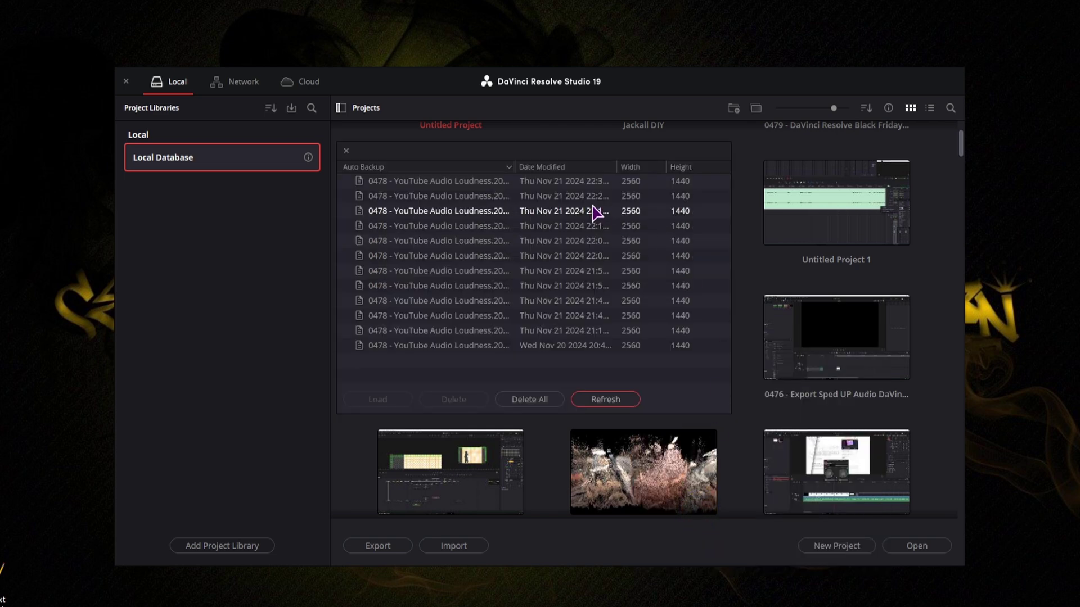
{"action": "mouse_move", "coordinate": [618, 166]}
{"action": "left_mouse_down"}
{"action": "mouse_move", "coordinate": [663, 167]}
{"action": "mouse_move", "coordinate": [628, 169]}
{"action": "left_mouse_up"}
{"action": "left_click", "coordinate": [566, 196]}
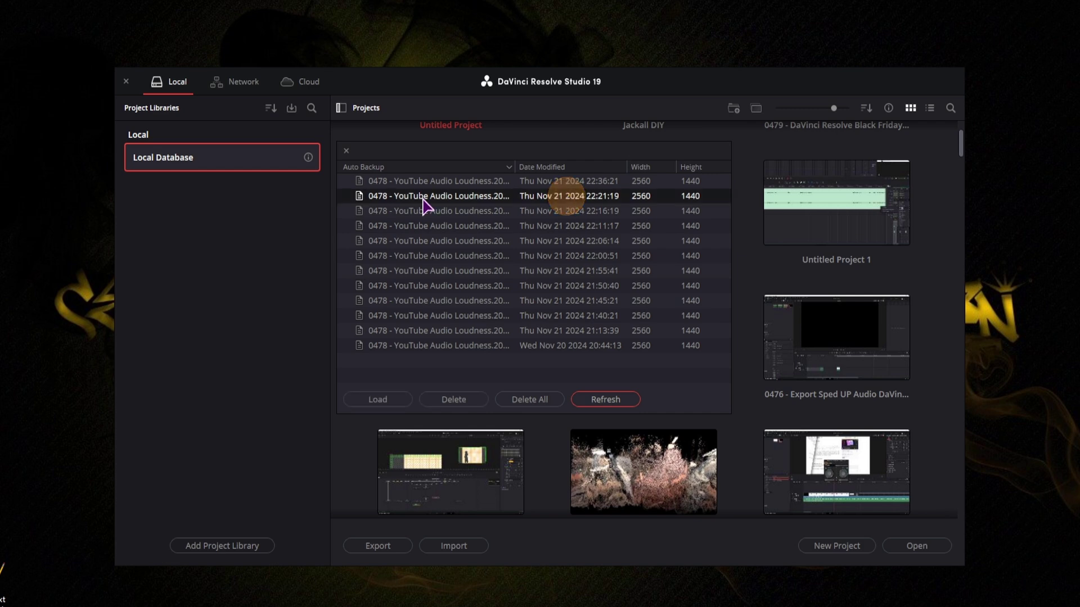
{"action": "left_click", "coordinate": [491, 201]}
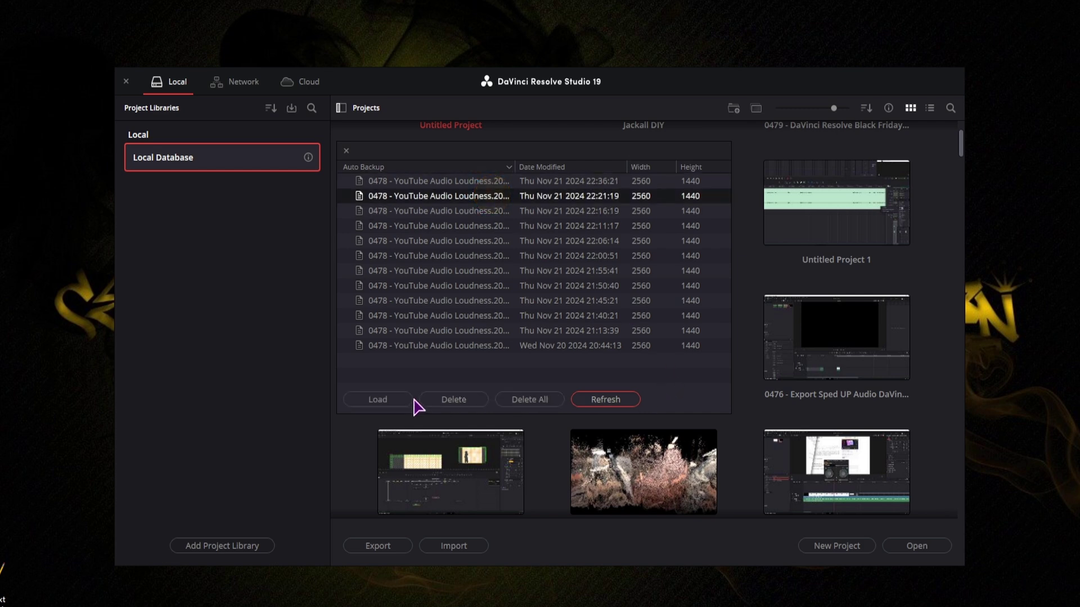
{"action": "left_click", "coordinate": [374, 402]}
{"action": "left_click", "coordinate": [469, 254]}
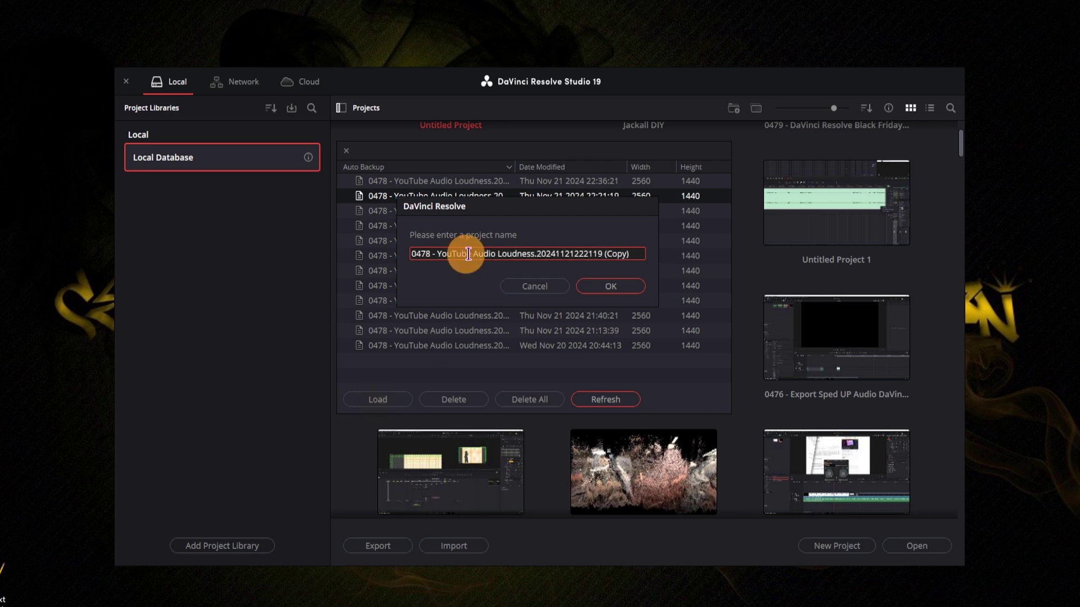
{"action": "left_click_drag", "start_coordinate": [415, 254], "coordinate": [663, 270]}
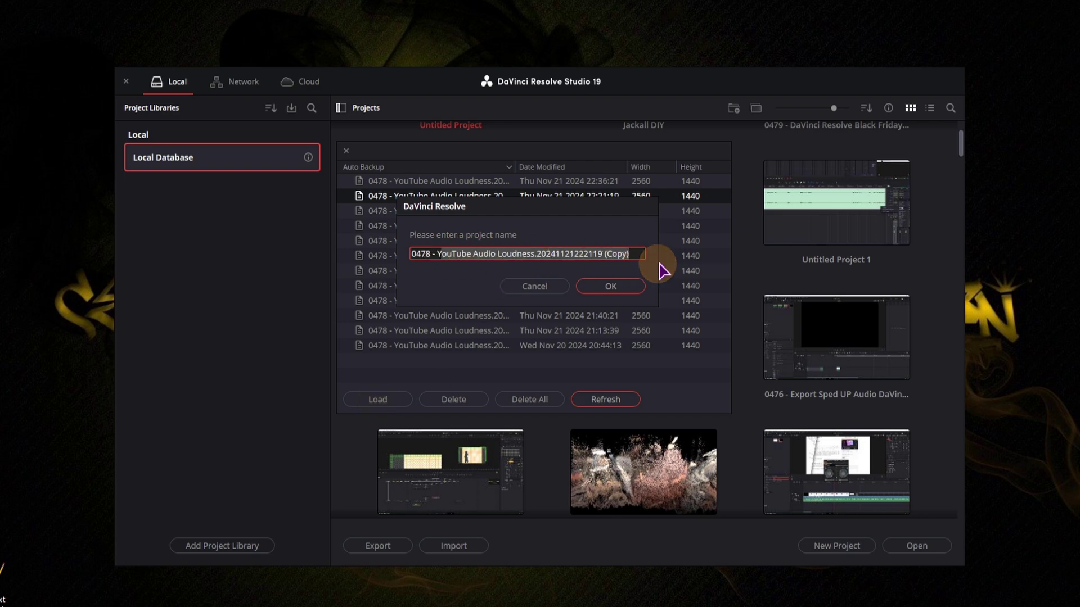
{"action": "type", "text": "Ytest"}
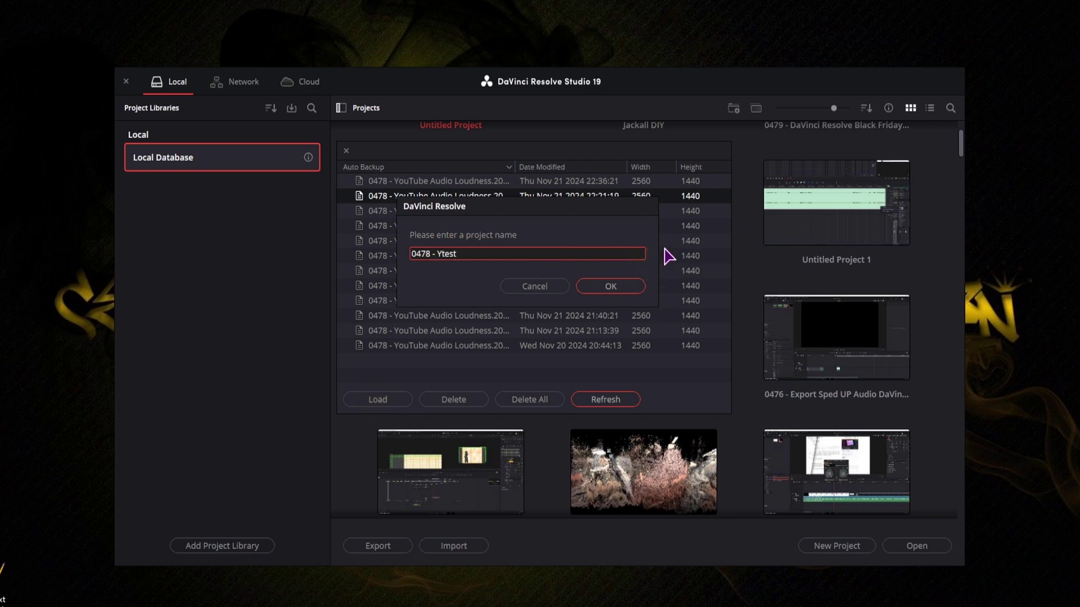
{"action": "left_click", "coordinate": [621, 296]}
Step: Load 0478 - Ytest, inspect its final clip, then return to the Project Manager
{"action": "double_click", "coordinate": [461, 226]}
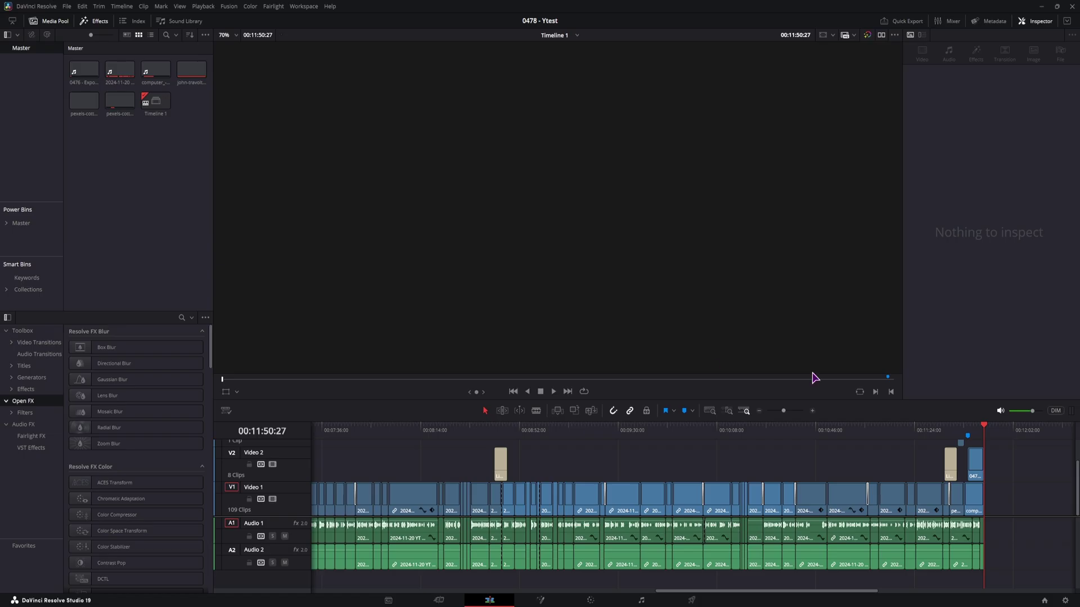
{"action": "left_click", "coordinate": [977, 431]}
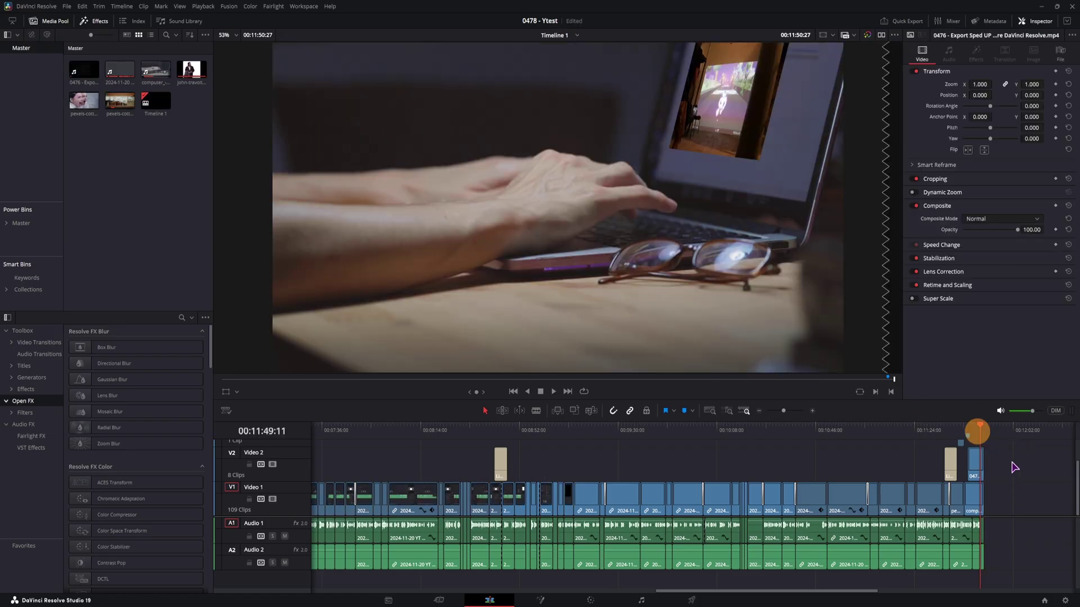
{"action": "scroll", "coordinate": [949, 456], "scroll_direction": "right", "scroll_amount": 5}
{"action": "left_click", "coordinate": [774, 432]}
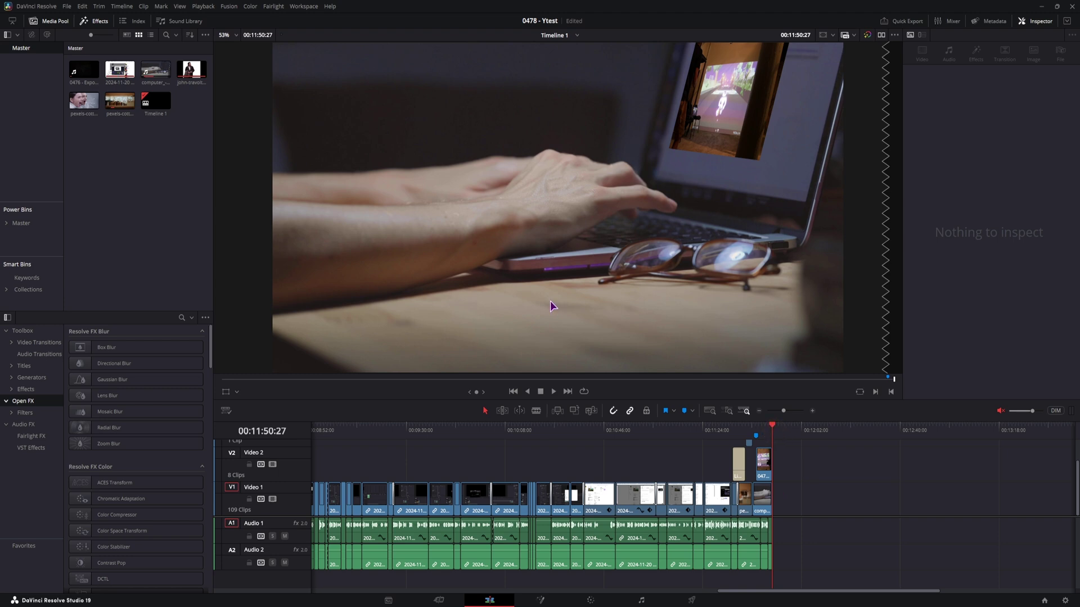
{"action": "left_click", "coordinate": [67, 6]}
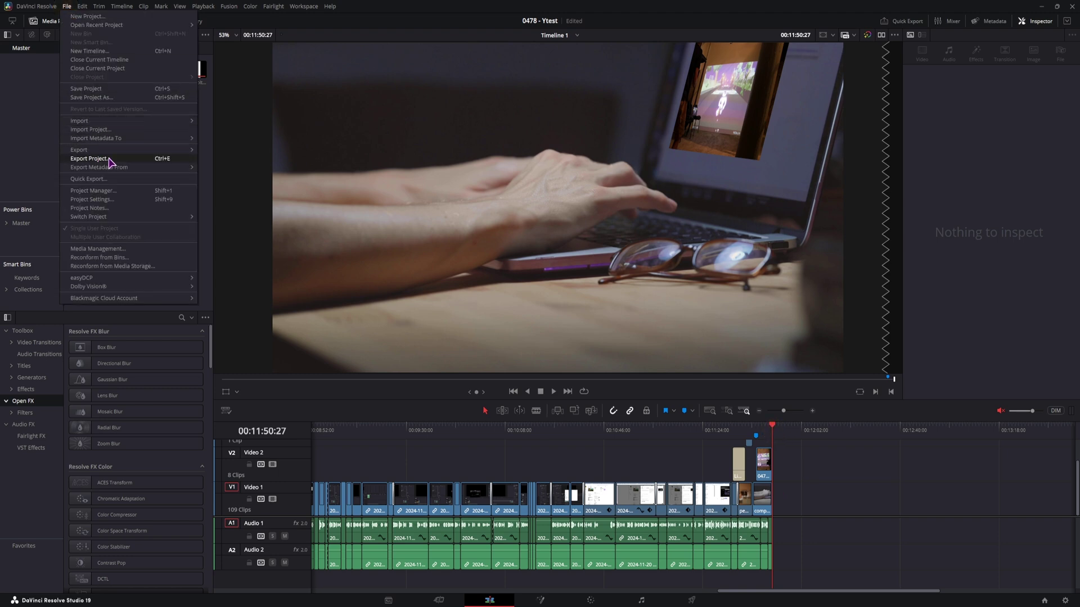
{"action": "left_click", "coordinate": [92, 192]}
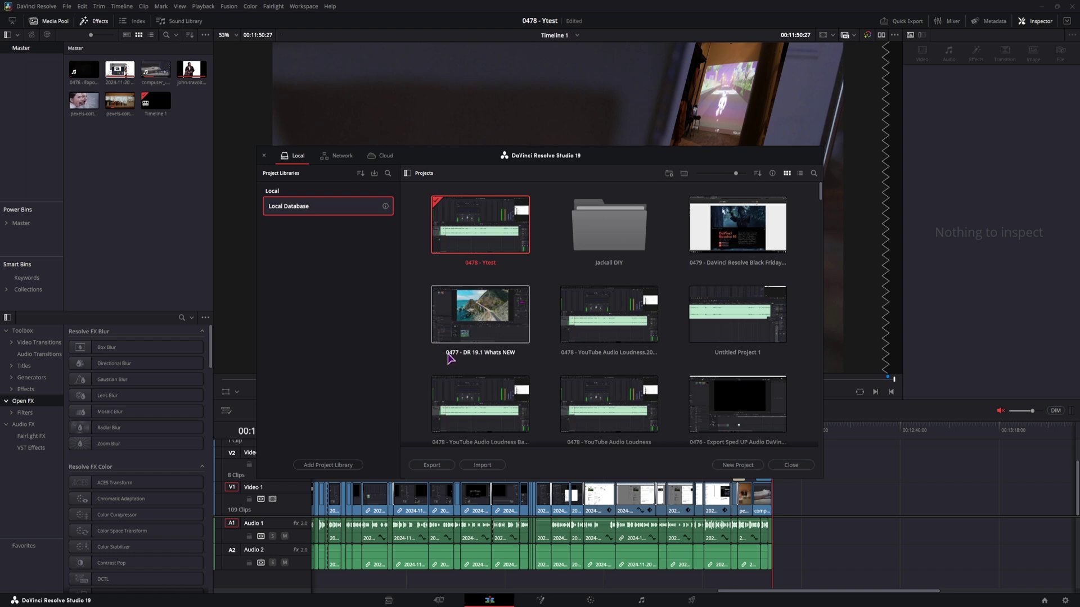
Step: Open 0477 - DR 19.1 Whats NEW and select its closing clips and lower-third title
{"action": "double_click", "coordinate": [491, 329]}
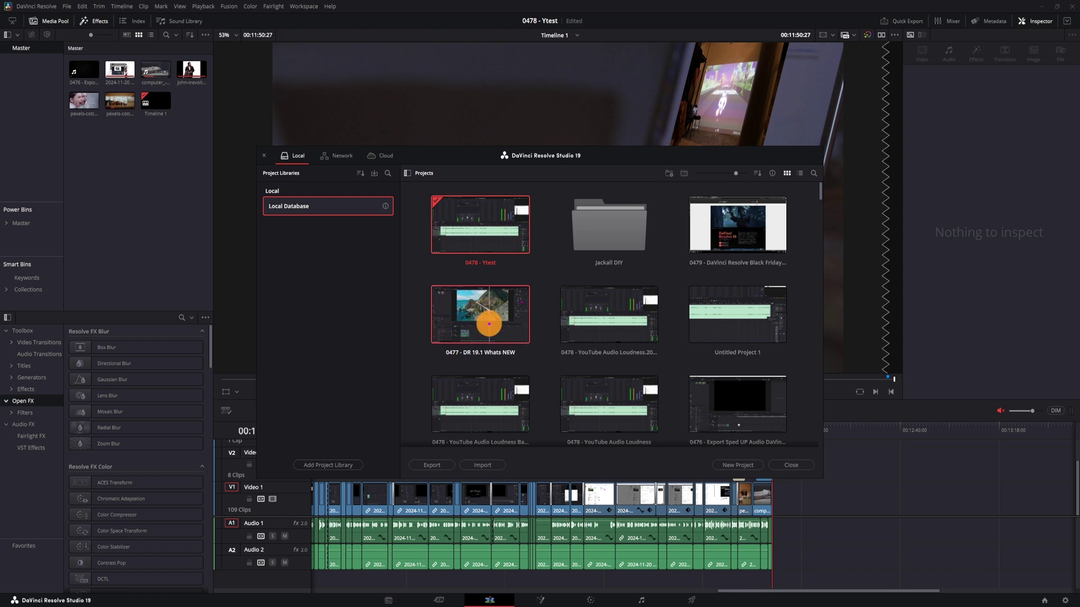
{"action": "mouse_move", "coordinate": [563, 473]}
{"action": "left_mouse_down"}
{"action": "mouse_move", "coordinate": [716, 479]}
{"action": "mouse_move", "coordinate": [744, 511]}
{"action": "mouse_move", "coordinate": [652, 582]}
{"action": "left_mouse_up"}
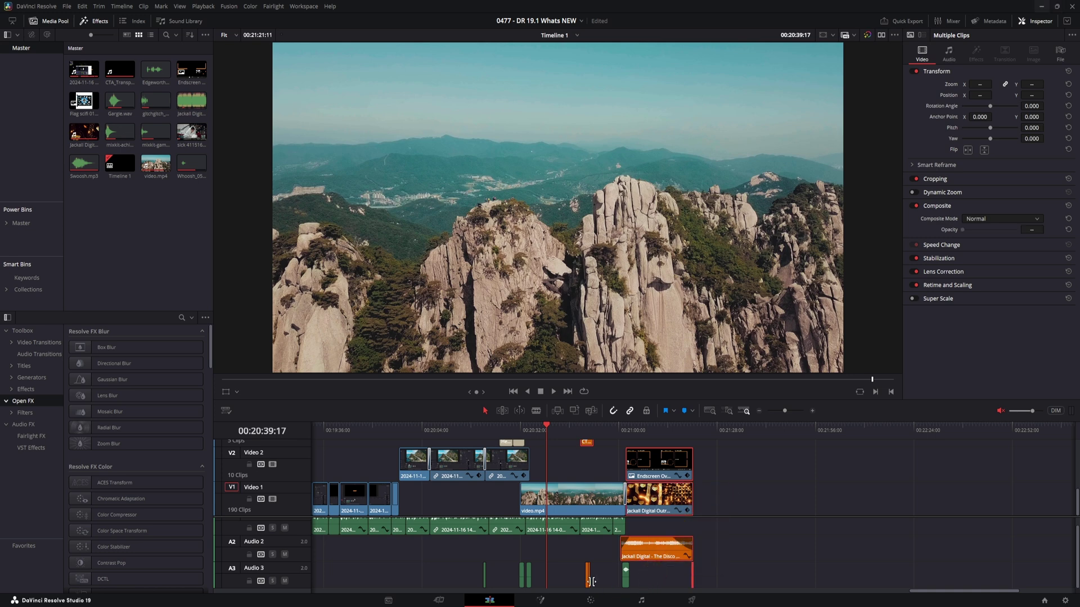
{"action": "left_click_drag", "start_coordinate": [961, 591], "coordinate": [350, 602]}
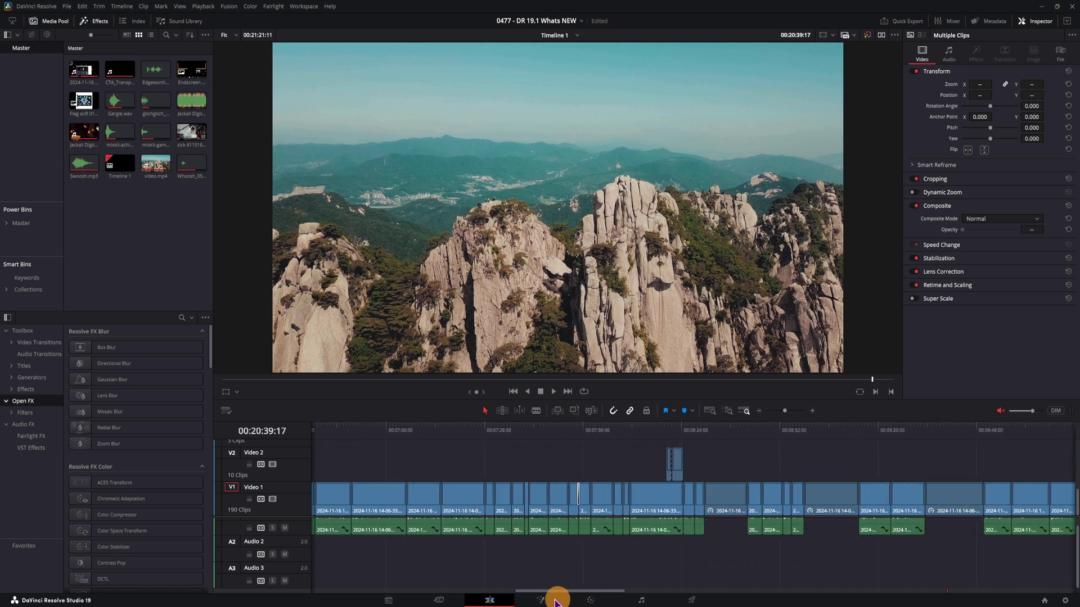
{"action": "scroll", "coordinate": [405, 470], "scroll_direction": "up", "scroll_amount": 2}
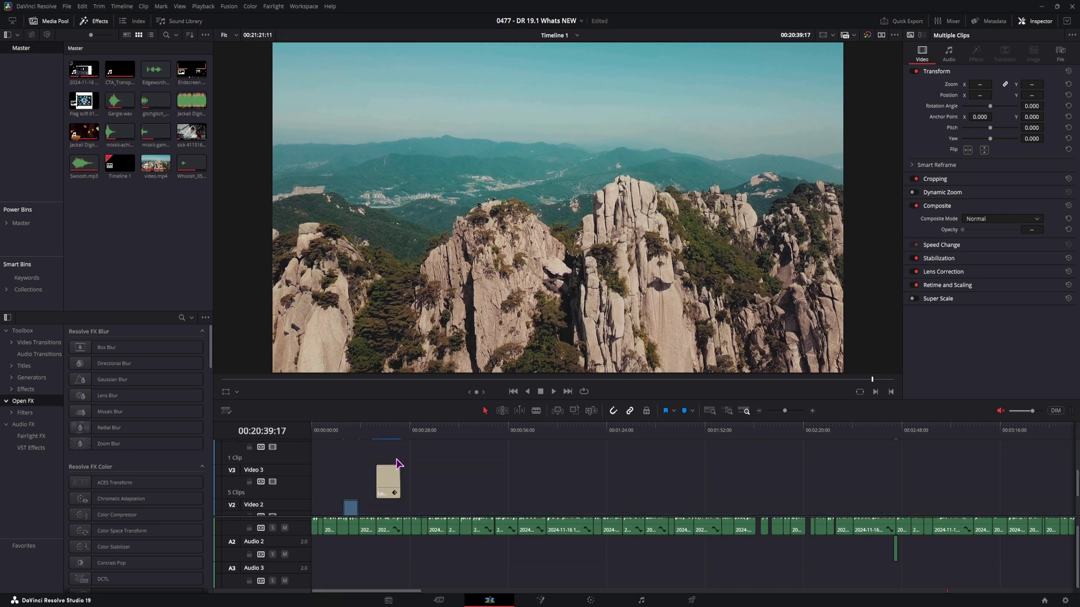
{"action": "left_click", "coordinate": [387, 430]}
{"action": "left_click_drag", "start_coordinate": [390, 439], "coordinate": [397, 445]}
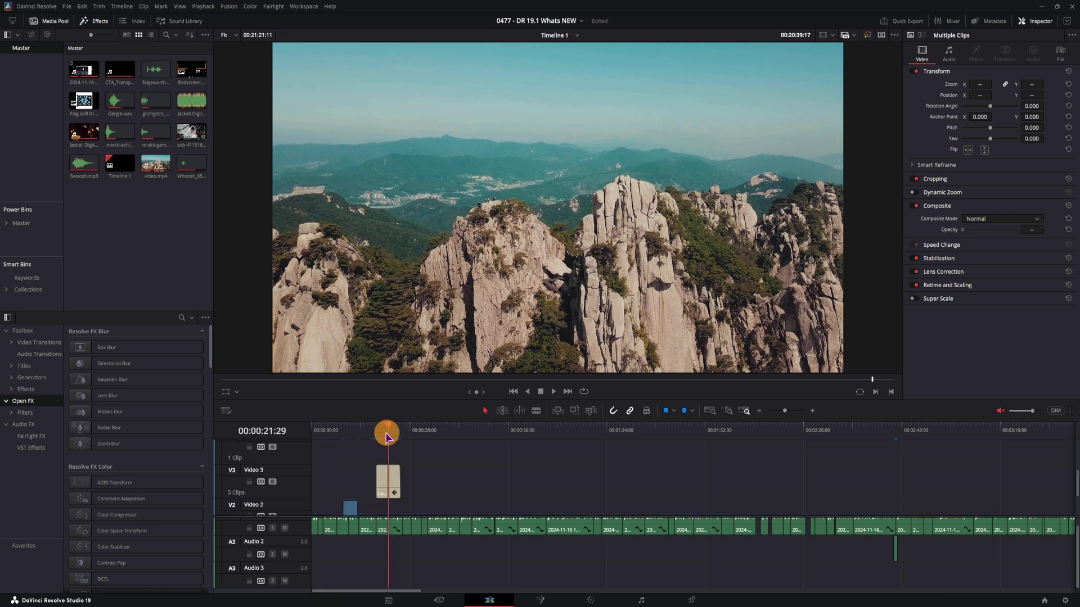
{"action": "left_click", "coordinate": [392, 482]}
{"action": "scroll", "coordinate": [469, 481], "scroll_direction": "down", "scroll_amount": 2}
{"action": "left_click_drag", "start_coordinate": [408, 594], "coordinate": [478, 593]}
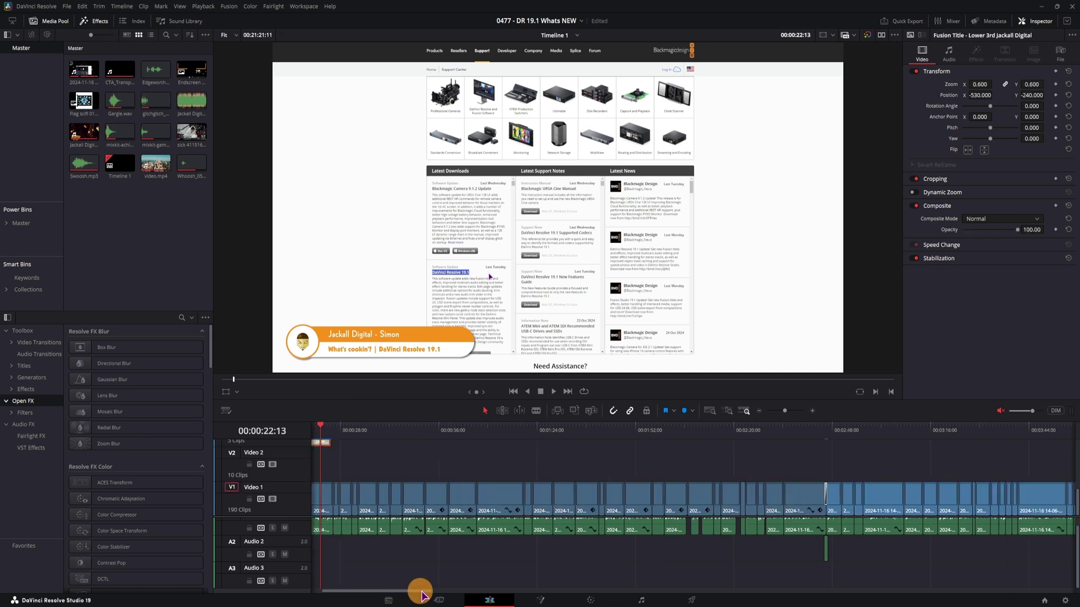
Step: Copy the CTA_Transparent clip and switch to 0478 - Ytest, playhead past the edit's end
{"action": "left_click", "coordinate": [419, 438]}
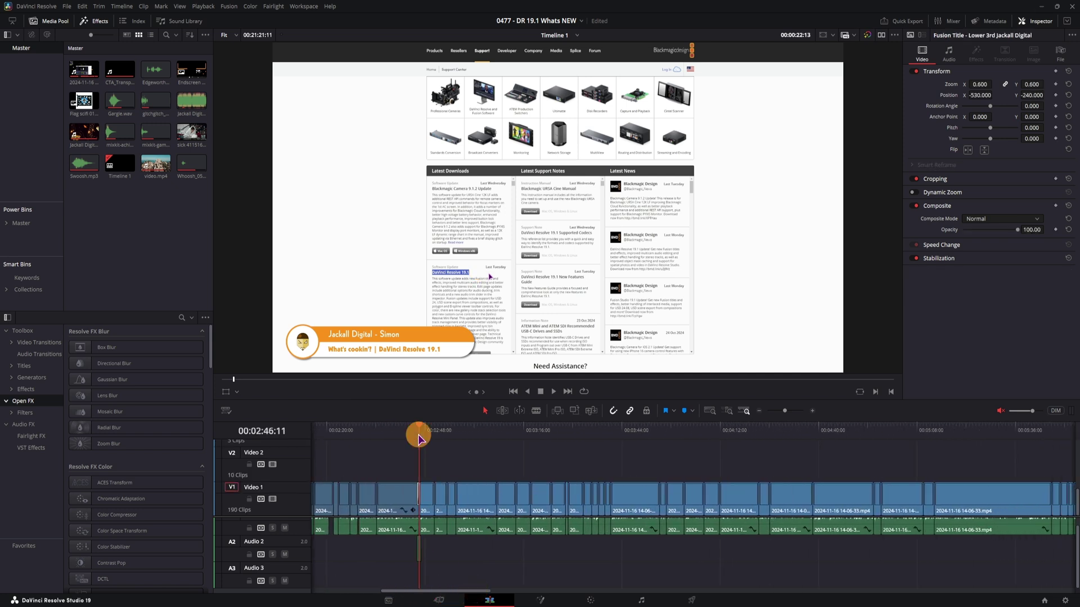
{"action": "left_click", "coordinate": [401, 547]}
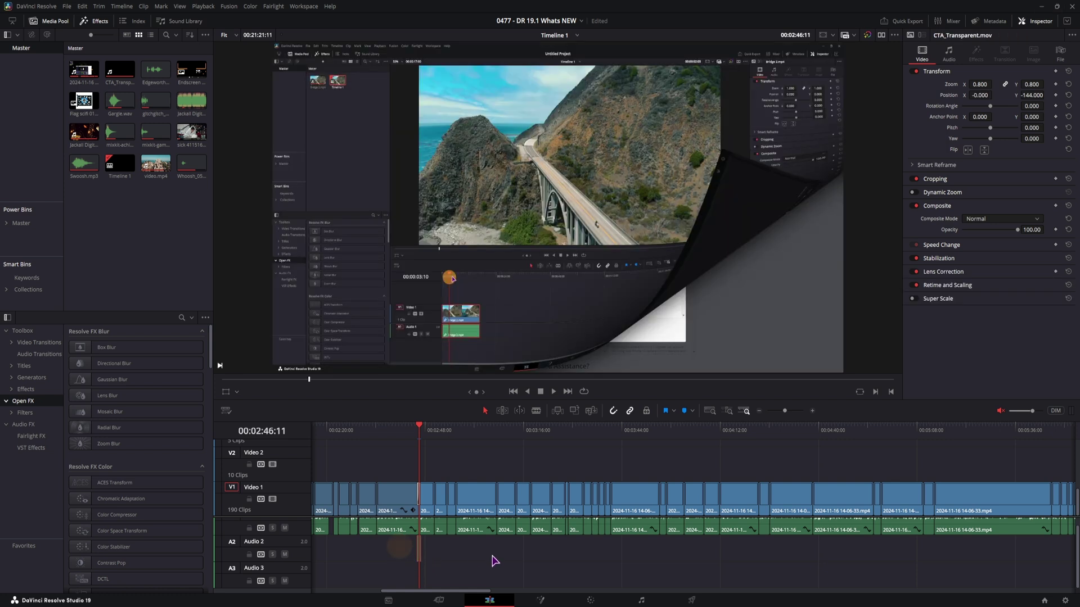
{"action": "key", "text": "ctrl+c"}
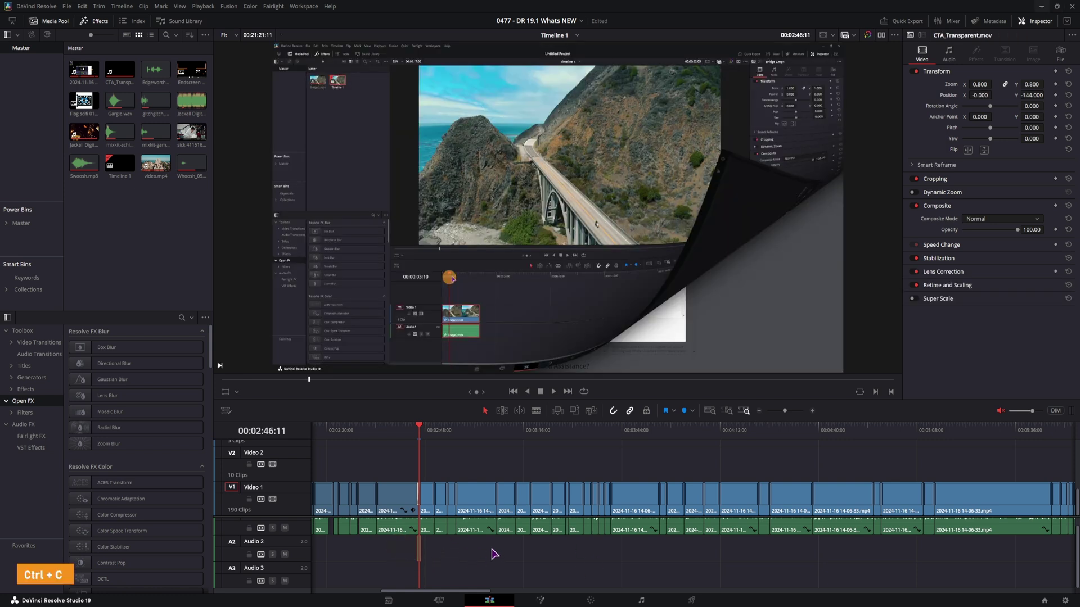
{"action": "left_click", "coordinate": [535, 34]}
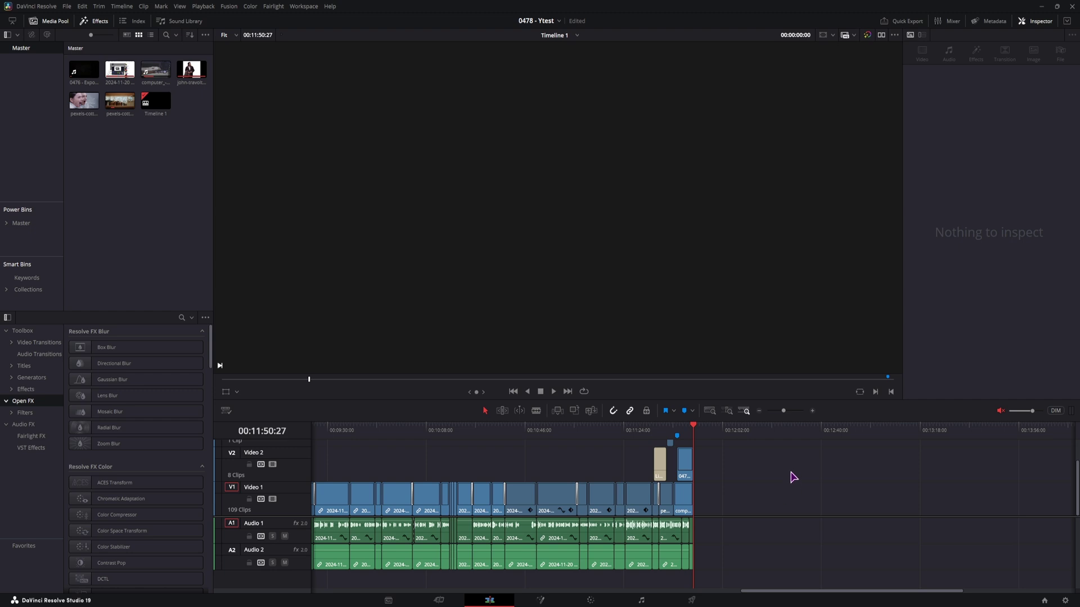
{"action": "left_click", "coordinate": [758, 437]}
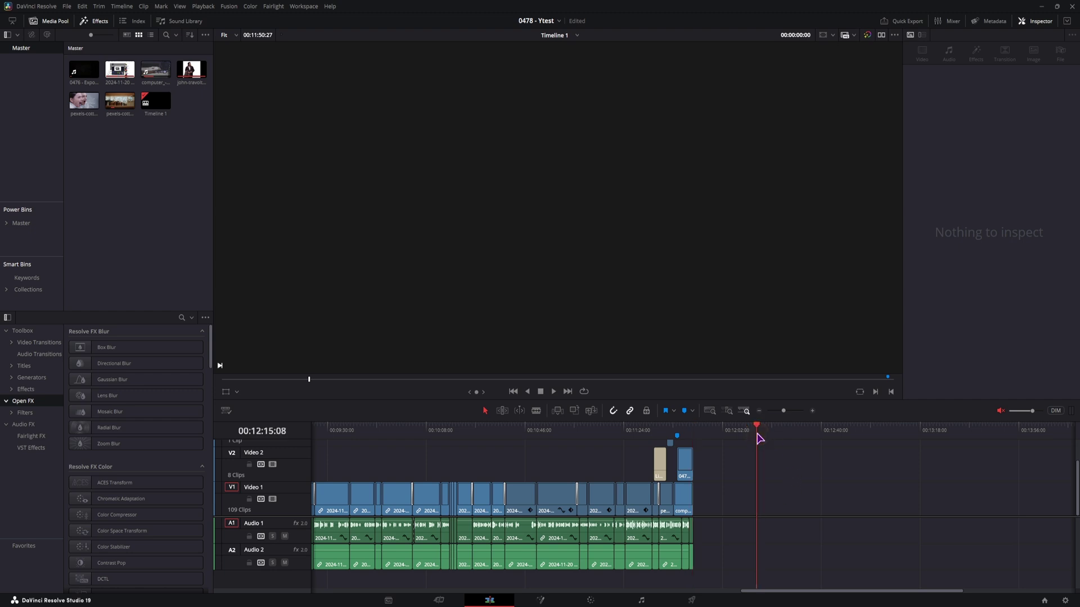
Step: Paste the copied clips at the playhead, fit the timeline, and shift the red Video 2 clip right
{"action": "key", "text": "ctrl+v"}
{"action": "key", "text": "shift+z"}
{"action": "mouse_move", "coordinate": [551, 566]}
{"action": "left_mouse_down"}
{"action": "mouse_move", "coordinate": [507, 464]}
{"action": "mouse_move", "coordinate": [467, 481]}
{"action": "left_mouse_up"}
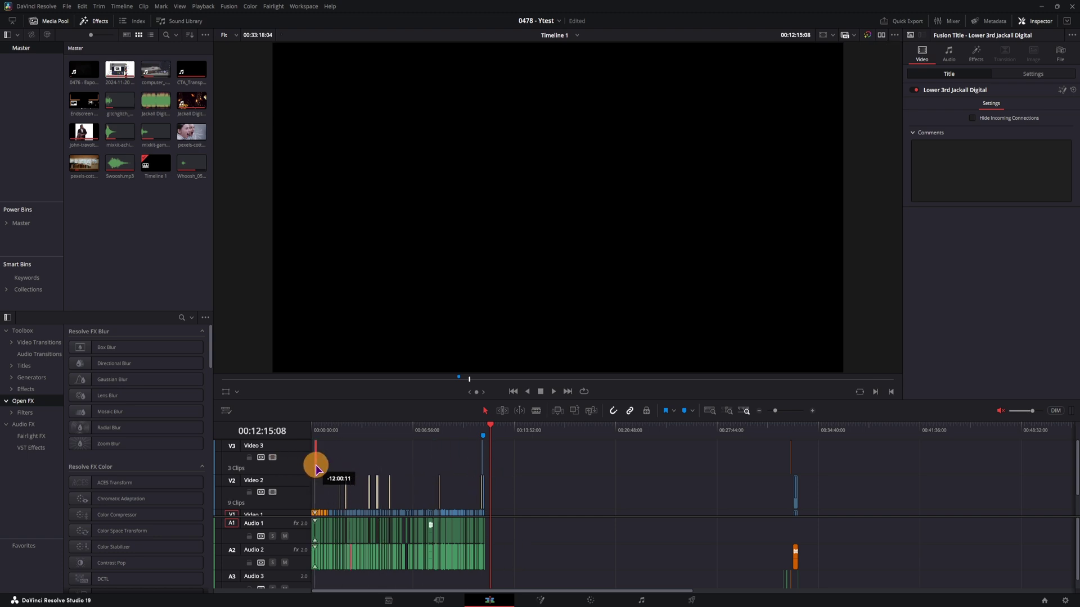
{"action": "left_click_drag", "start_coordinate": [466, 480], "coordinate": [849, 484]}
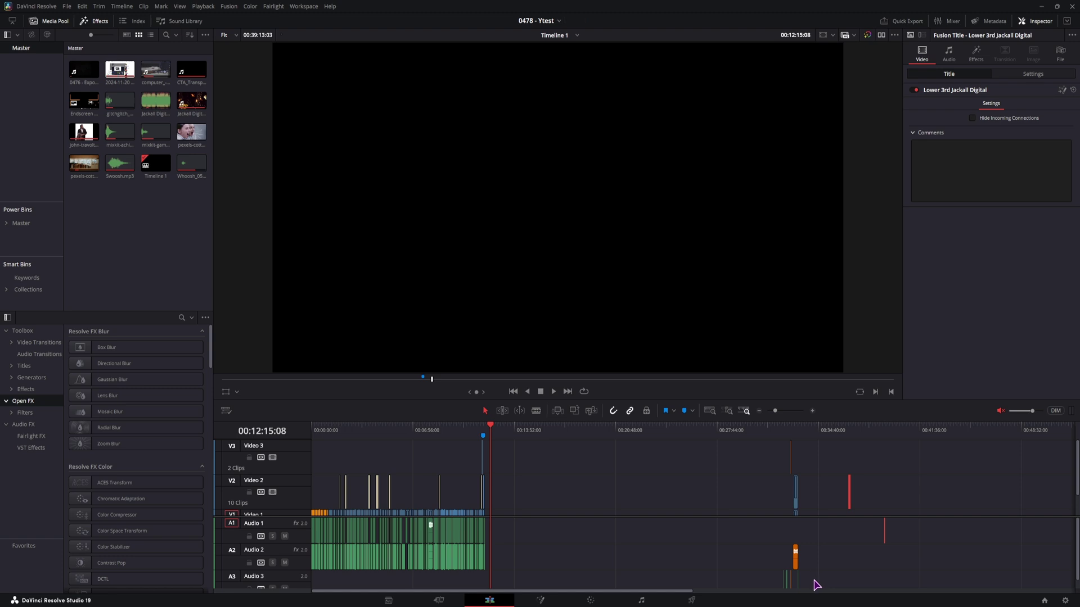
Step: Slide the selected pasted clips left to just after the edit's end, parking the playhead there
{"action": "left_click_drag", "start_coordinate": [815, 582], "coordinate": [773, 467]}
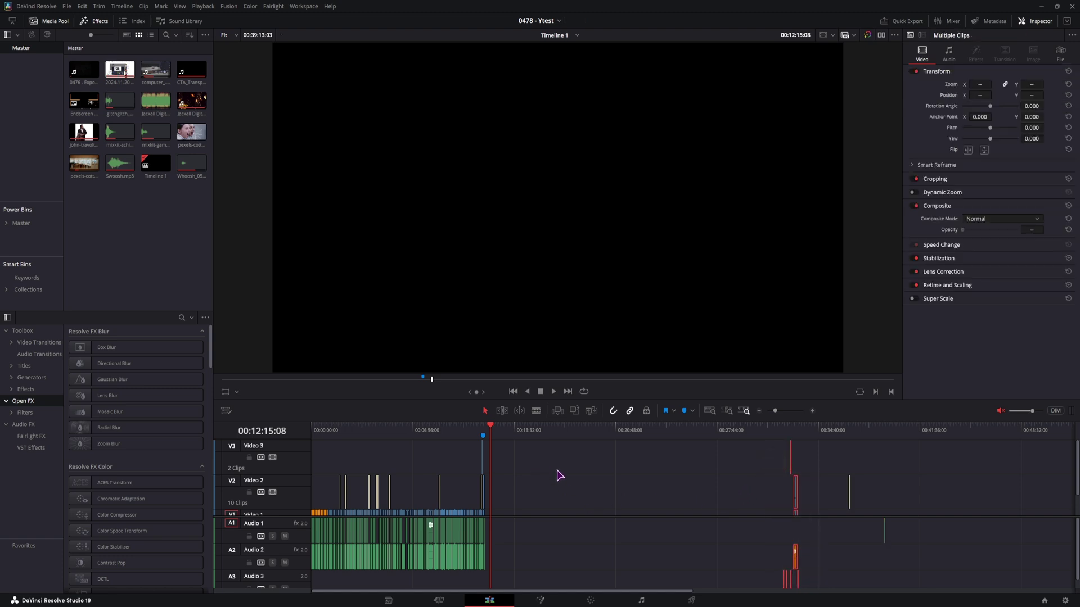
{"action": "left_click_drag", "start_coordinate": [795, 507], "coordinate": [591, 504]}
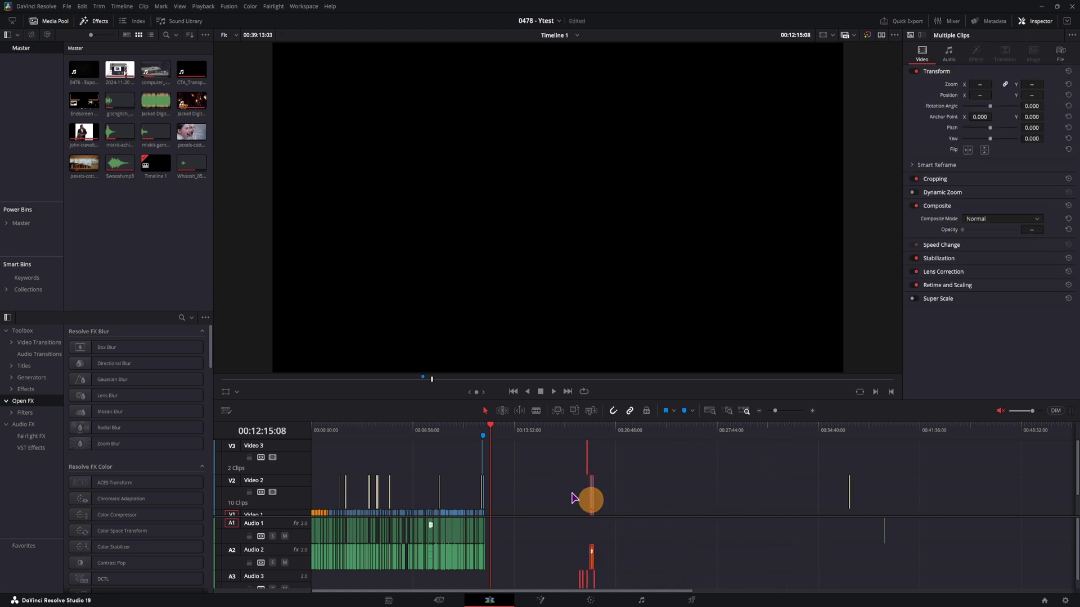
{"action": "scroll", "coordinate": [527, 484], "scroll_direction": "down", "scroll_amount": 1}
{"action": "scroll", "coordinate": [534, 498], "scroll_direction": "up", "scroll_amount": 3}
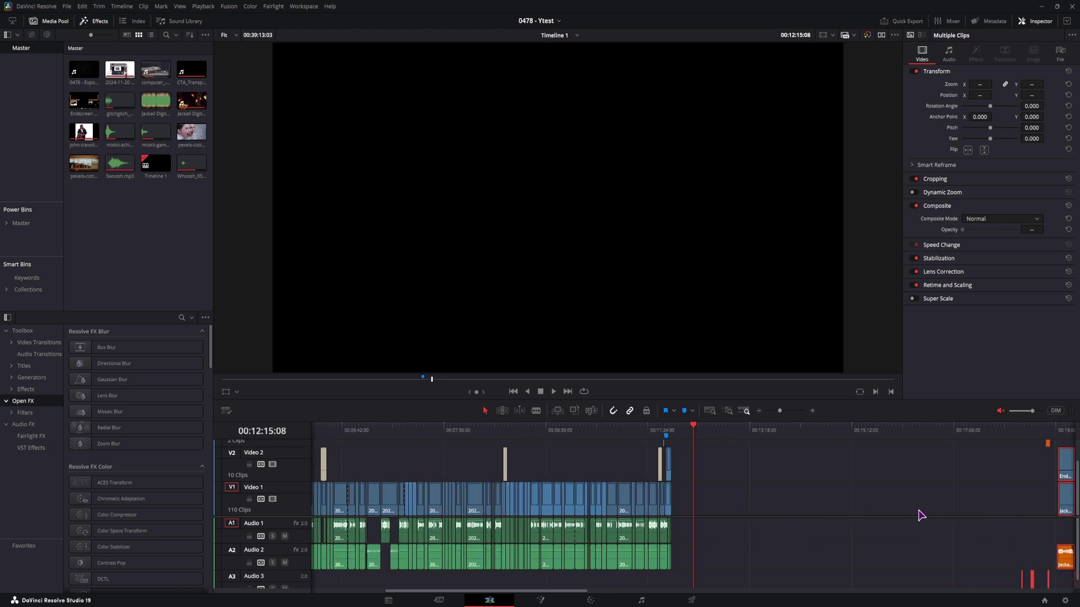
{"action": "left_click_drag", "start_coordinate": [1067, 510], "coordinate": [676, 508]}
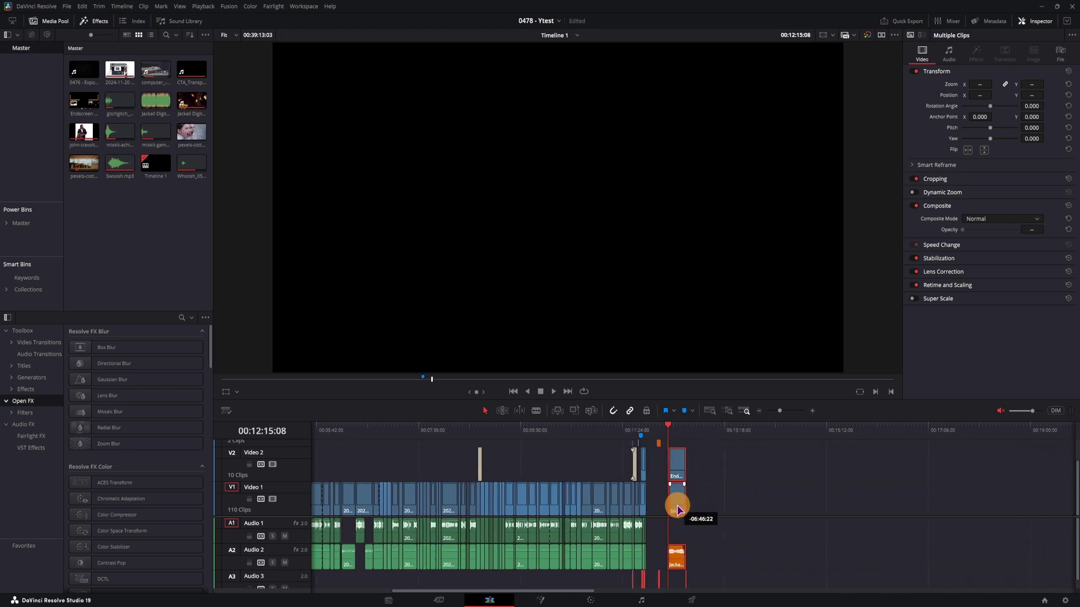
{"action": "left_click", "coordinate": [647, 436]}
{"action": "scroll", "coordinate": [735, 482], "scroll_direction": "up", "scroll_amount": 2}
{"action": "scroll", "coordinate": [762, 513], "scroll_direction": "up", "scroll_amount": 3}
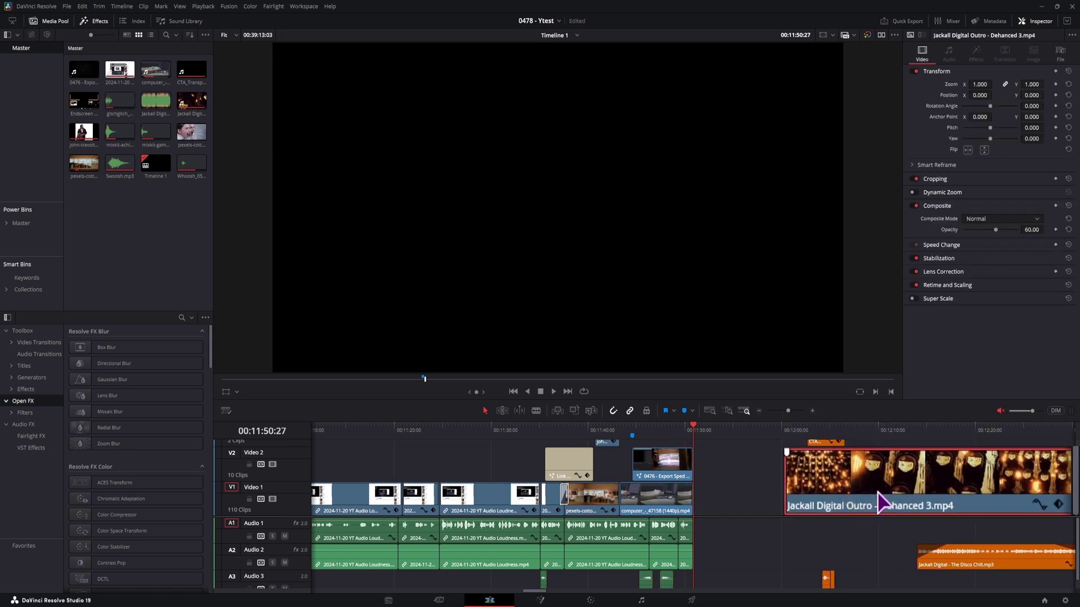
Step: Move the outro clip left and place the Disco Chill music on Audio 2 near the end
{"action": "mouse_move", "coordinate": [981, 504]}
{"action": "left_mouse_down"}
{"action": "mouse_move", "coordinate": [904, 505]}
{"action": "mouse_move", "coordinate": [882, 489]}
{"action": "left_mouse_up"}
{"action": "left_click", "coordinate": [810, 567]}
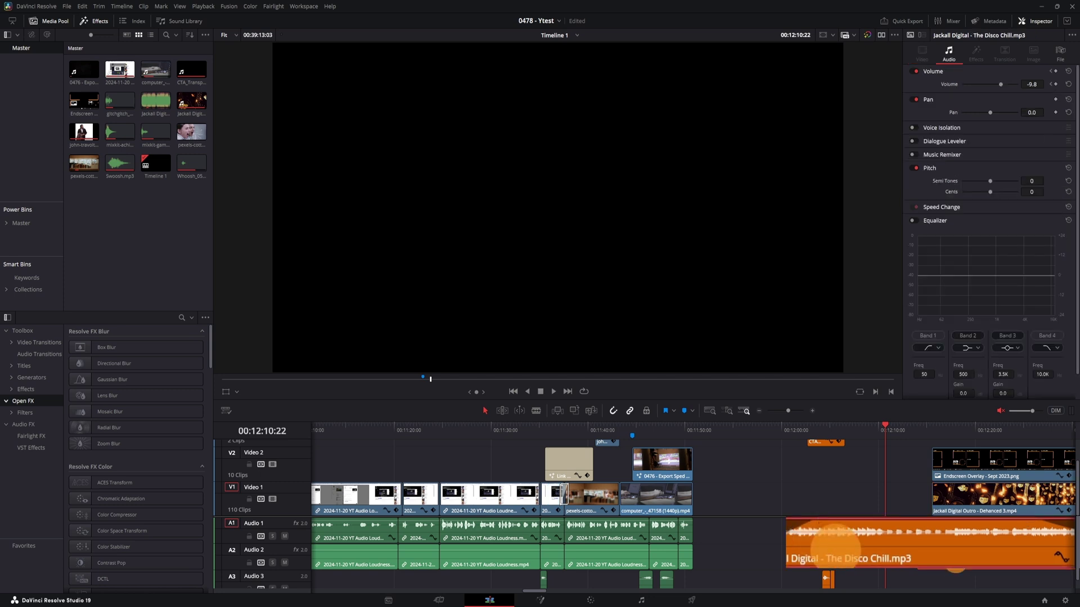
{"action": "left_click_drag", "start_coordinate": [897, 557], "coordinate": [770, 568]}
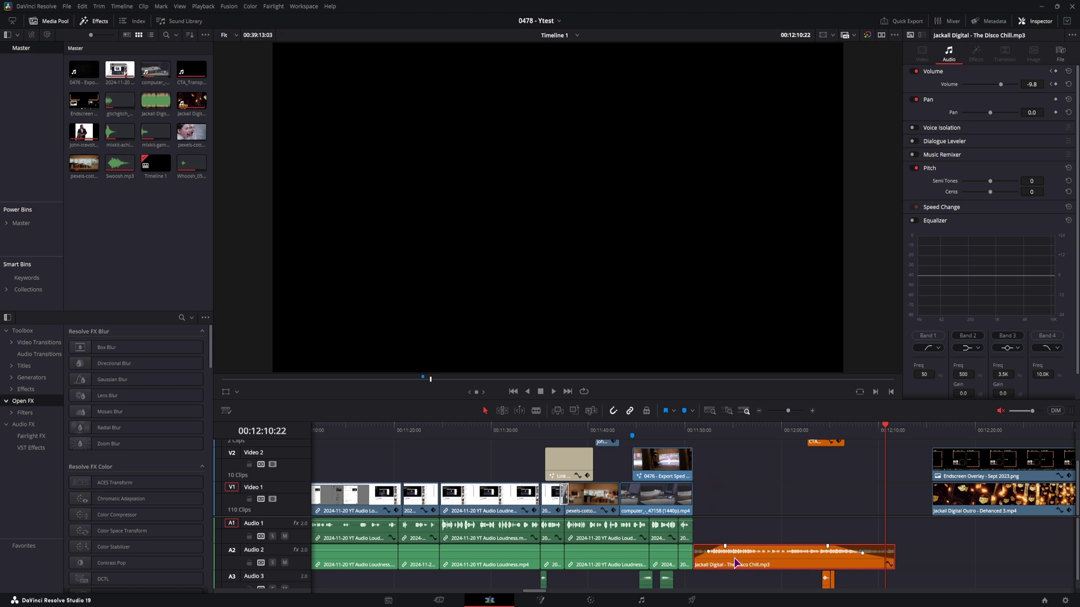
{"action": "left_click_drag", "start_coordinate": [735, 564], "coordinate": [690, 563]}
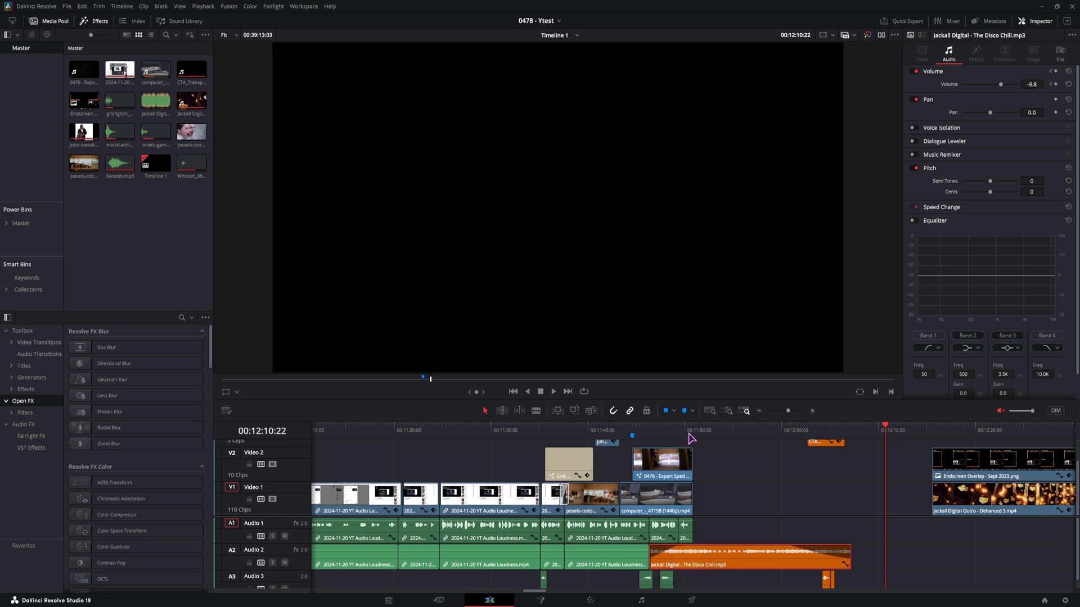
{"action": "left_click", "coordinate": [709, 433]}
{"action": "left_click_drag", "start_coordinate": [743, 557], "coordinate": [982, 558]}
{"action": "scroll", "coordinate": [717, 526], "scroll_direction": "right", "scroll_amount": 3}
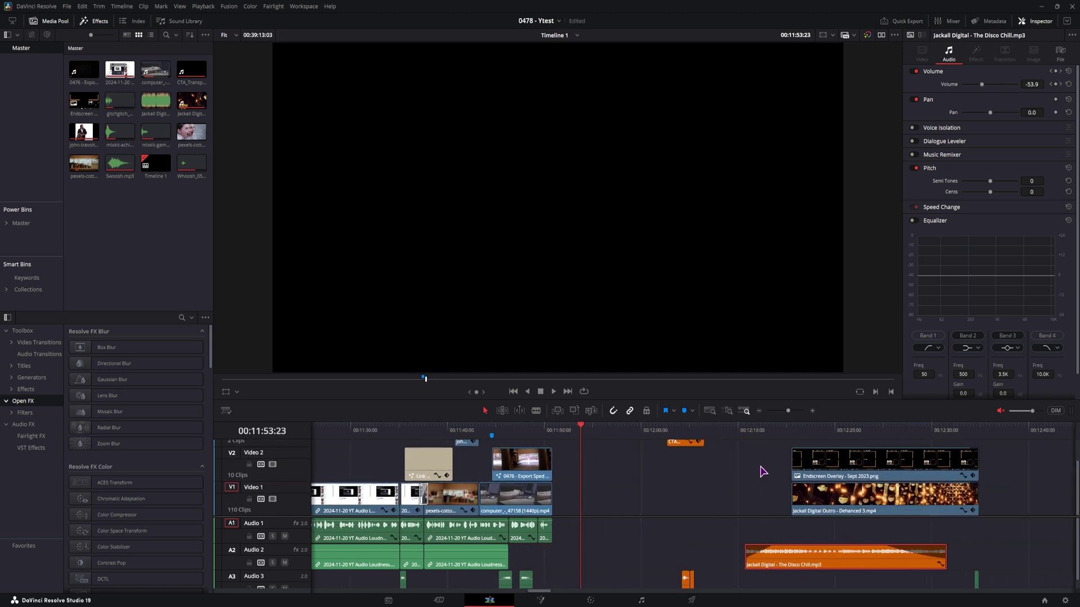
Step: Snap the outro clip to the end of the edit and preview the transition
{"action": "left_click_drag", "start_coordinate": [855, 506], "coordinate": [621, 514]}
{"action": "left_click", "coordinate": [557, 436]}
{"action": "key", "text": "space"}
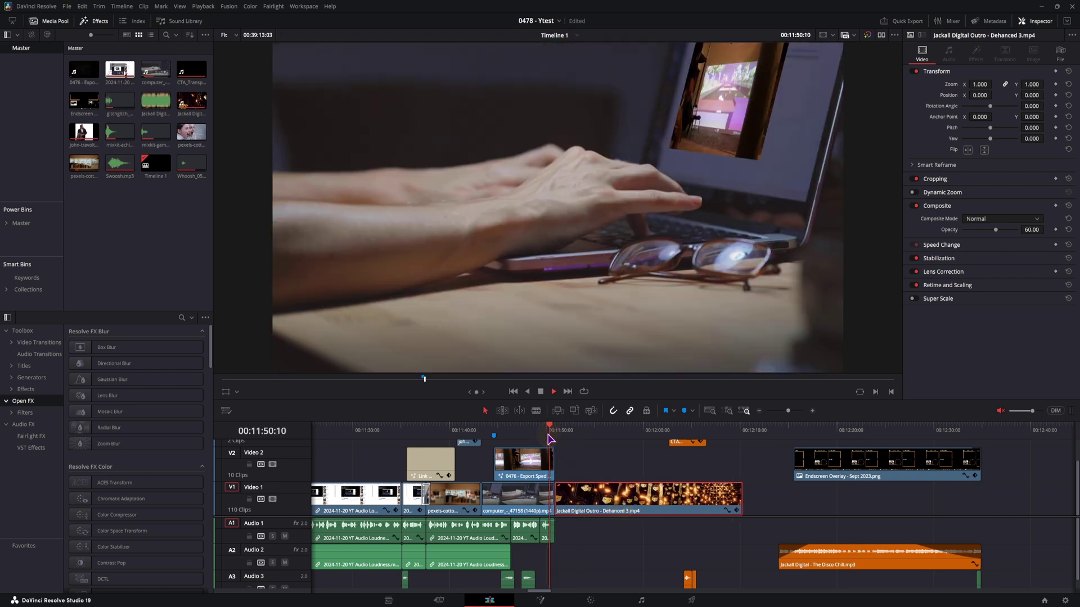
{"action": "key", "text": "space"}
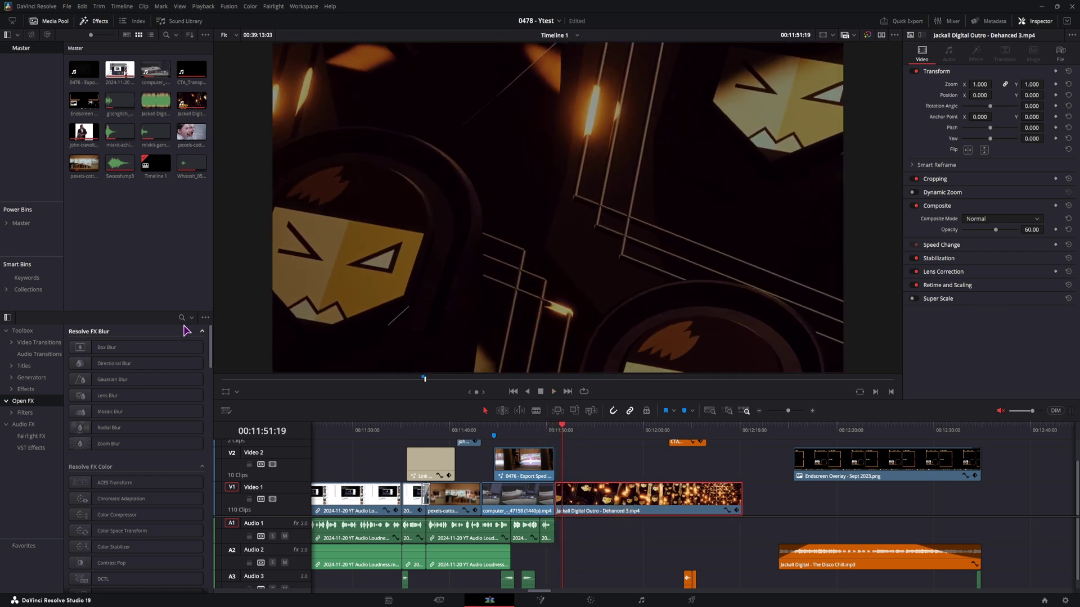
{"action": "left_click", "coordinate": [181, 318]}
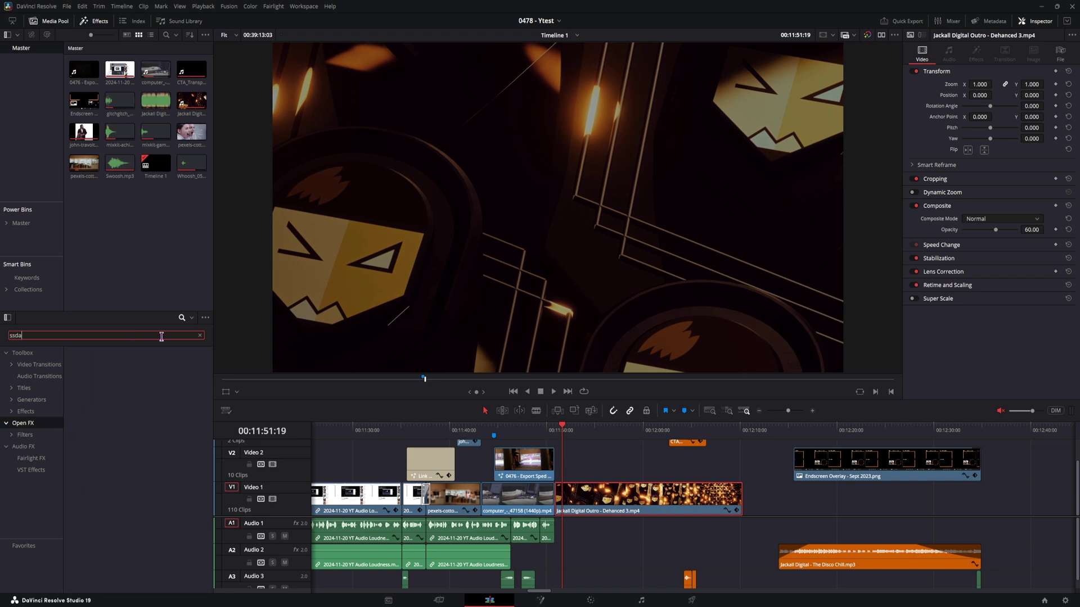
Step: Align the Endscreen Overlay to the playhead, preview the join, and move Disco Chill beneath
{"action": "mouse_move", "coordinate": [878, 469]}
{"action": "left_mouse_down"}
{"action": "mouse_move", "coordinate": [754, 459]}
{"action": "mouse_move", "coordinate": [637, 469]}
{"action": "left_mouse_up"}
{"action": "left_click", "coordinate": [549, 432]}
{"action": "key", "text": "space"}
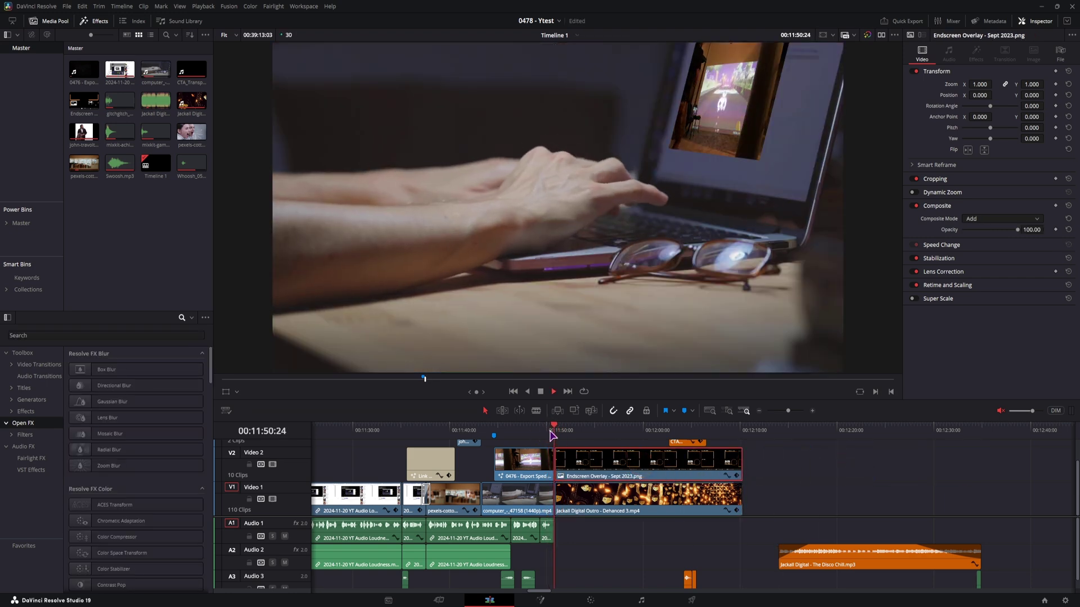
{"action": "key", "text": "space"}
{"action": "left_click_drag", "start_coordinate": [894, 570], "coordinate": [662, 567]}
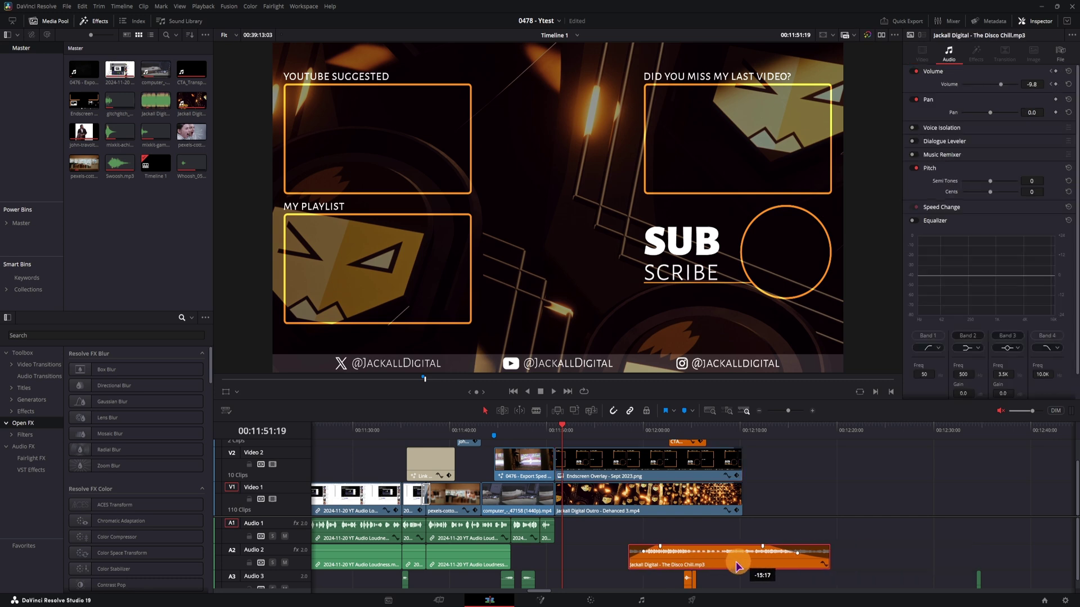
{"action": "scroll", "coordinate": [781, 571], "scroll_direction": "down", "scroll_amount": 1}
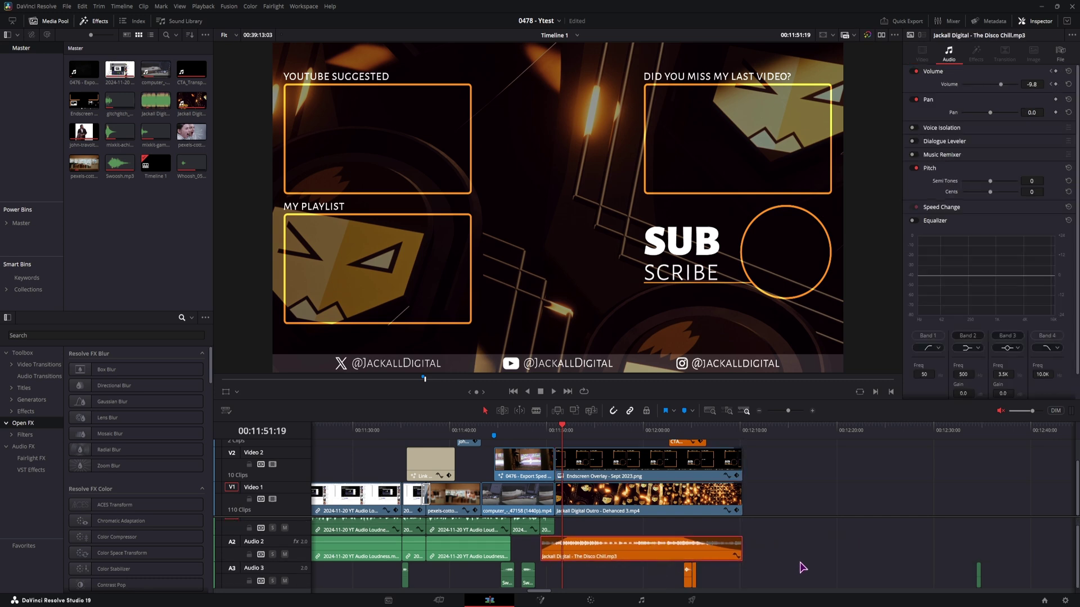
Step: Undo the music move, enlarge the timeline, and move outro, overlay and music to the playhead
{"action": "key", "text": "ctrl+z"}
{"action": "key", "text": "ctrl+z"}
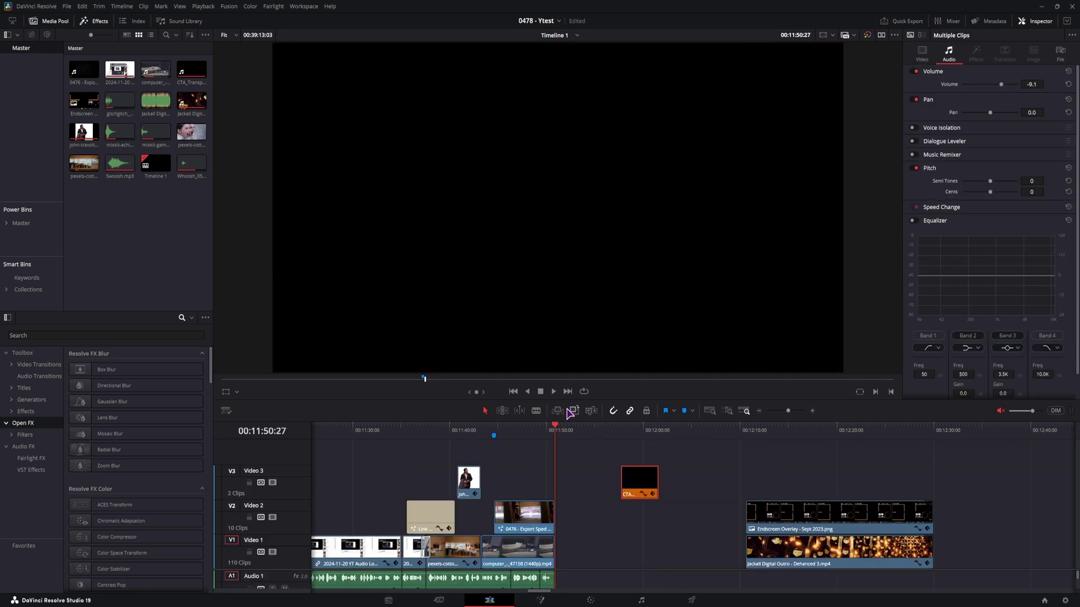
{"action": "left_click_drag", "start_coordinate": [451, 399], "coordinate": [481, 306]}
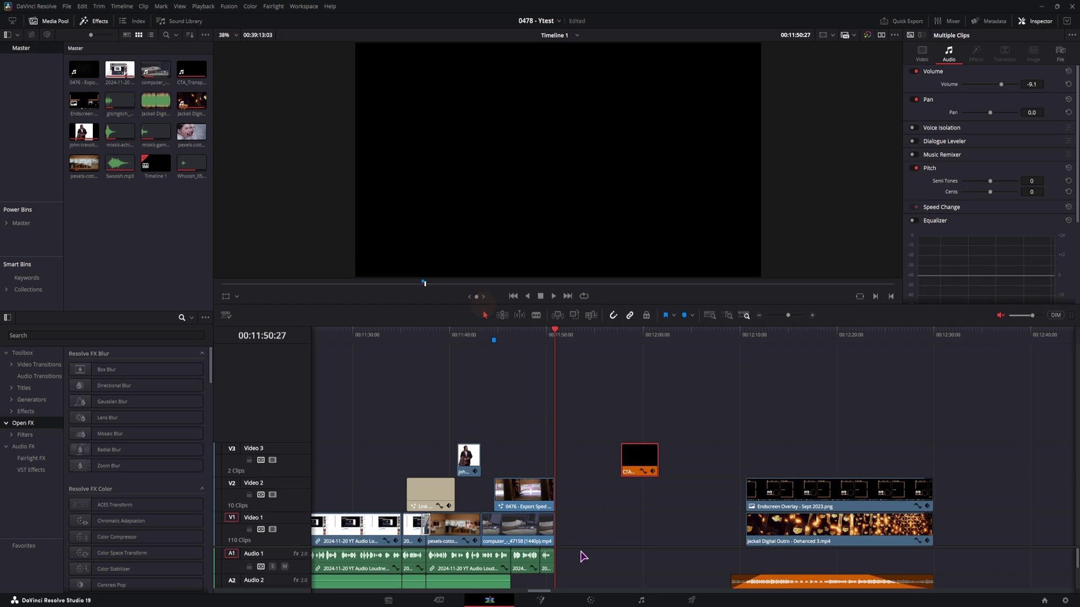
{"action": "scroll", "coordinate": [586, 495], "scroll_direction": "down", "scroll_amount": 1}
{"action": "scroll", "coordinate": [587, 496], "scroll_direction": "down", "scroll_amount": 3}
{"action": "left_click_drag", "start_coordinate": [639, 399], "coordinate": [373, 401]}
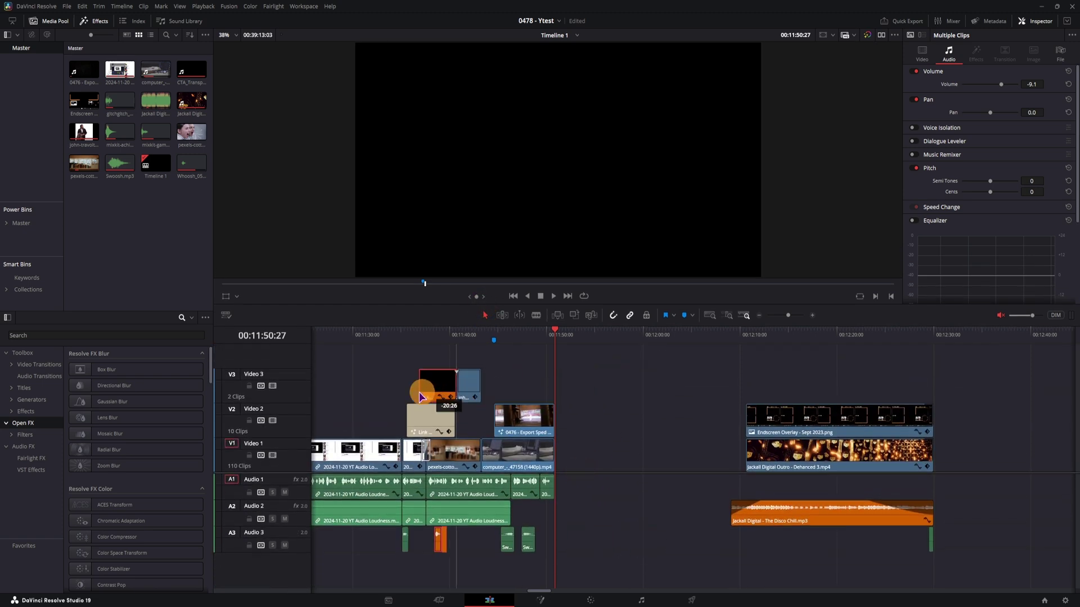
{"action": "mouse_move", "coordinate": [949, 544]}
{"action": "left_mouse_down"}
{"action": "mouse_move", "coordinate": [784, 422]}
{"action": "mouse_move", "coordinate": [596, 439]}
{"action": "left_mouse_up"}
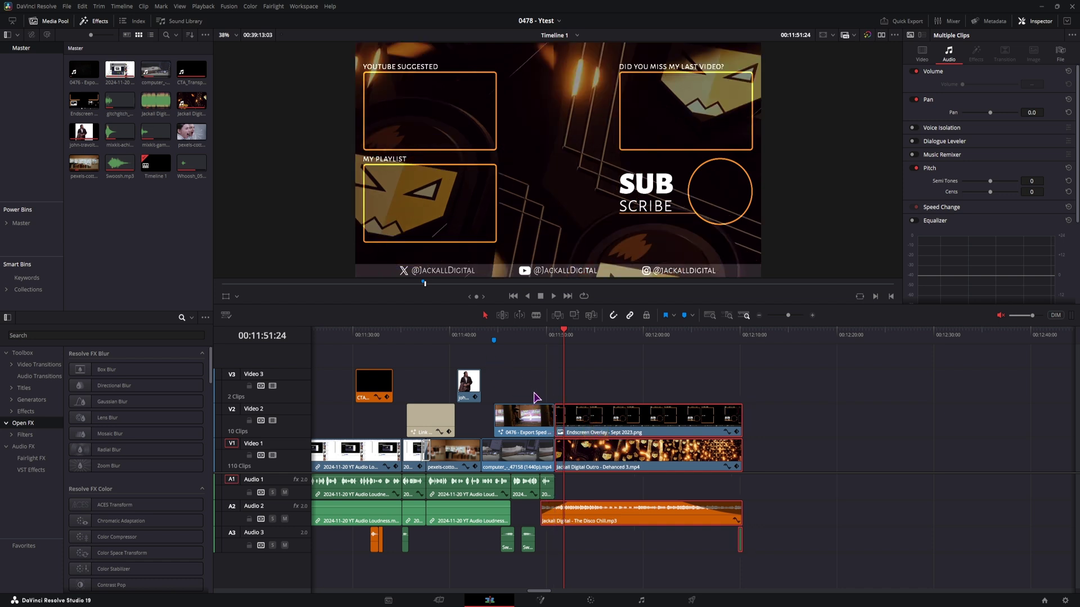
{"action": "left_click", "coordinate": [534, 397]}
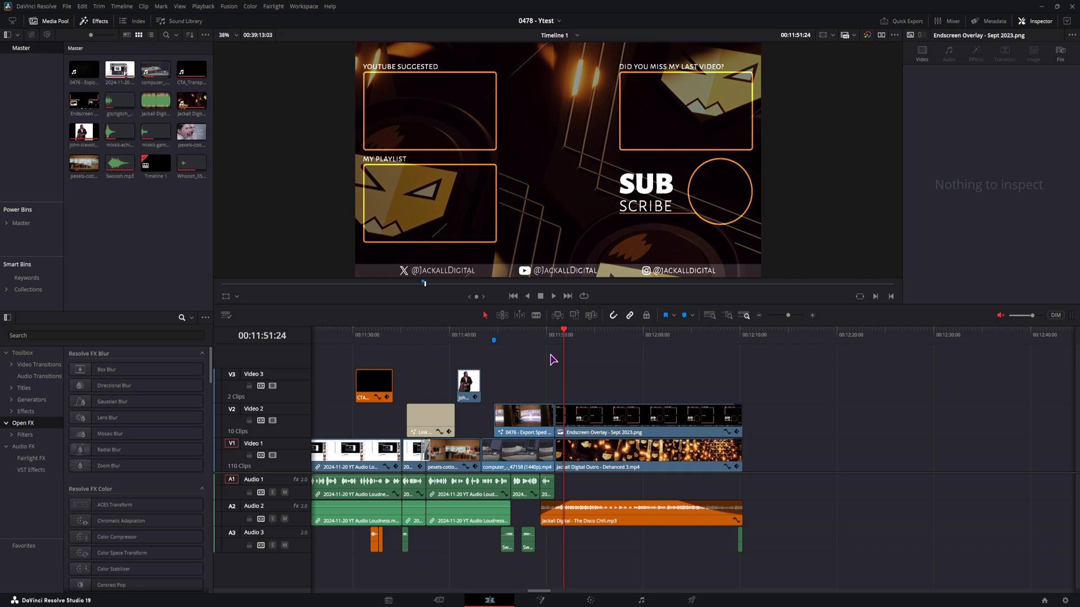
Step: Shift the end clips, extend the 0476 Export Speed clip flush with the final footage, and reselect them
{"action": "mouse_move", "coordinate": [782, 538]}
{"action": "left_mouse_down"}
{"action": "mouse_move", "coordinate": [555, 403]}
{"action": "mouse_move", "coordinate": [677, 417]}
{"action": "left_mouse_up"}
{"action": "left_click", "coordinate": [375, 387]}
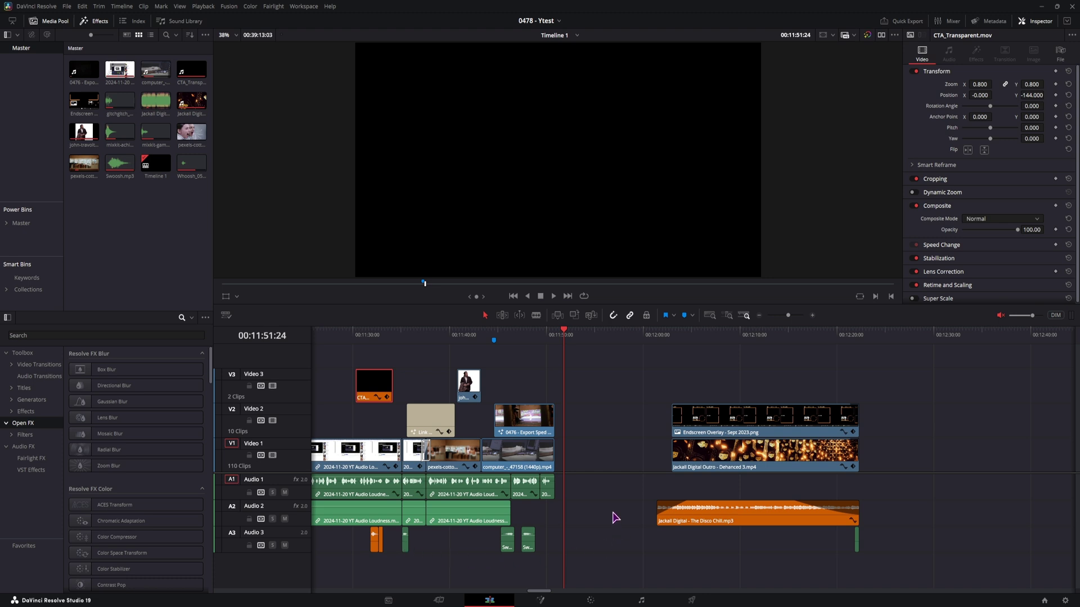
{"action": "mouse_move", "coordinate": [553, 420]}
{"action": "left_mouse_down"}
{"action": "mouse_move", "coordinate": [570, 422]}
{"action": "mouse_move", "coordinate": [558, 429]}
{"action": "left_mouse_up"}
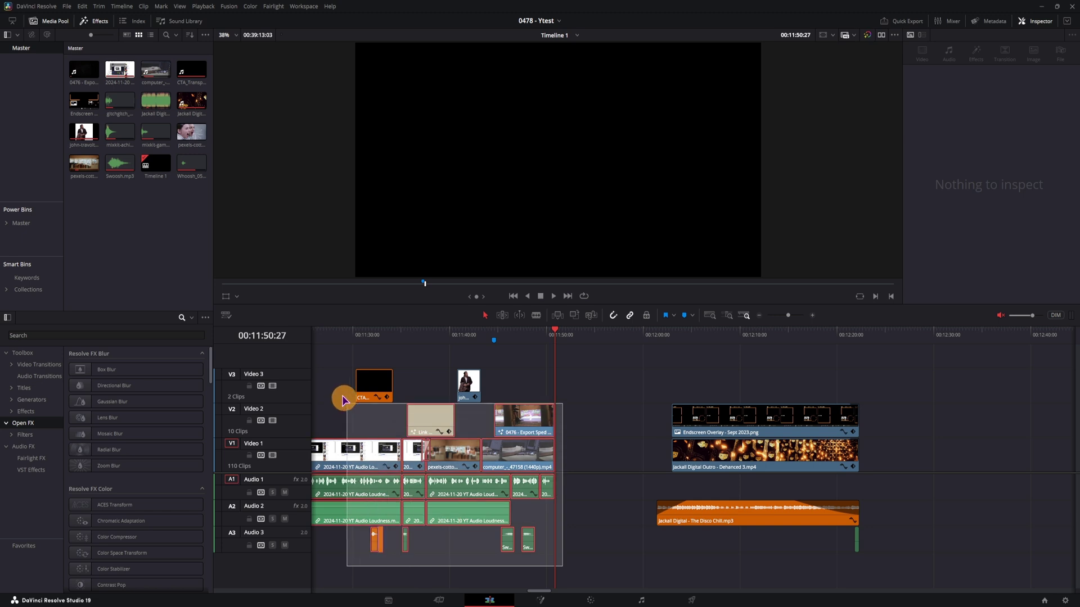
{"action": "left_click_drag", "start_coordinate": [561, 565], "coordinate": [324, 369]}
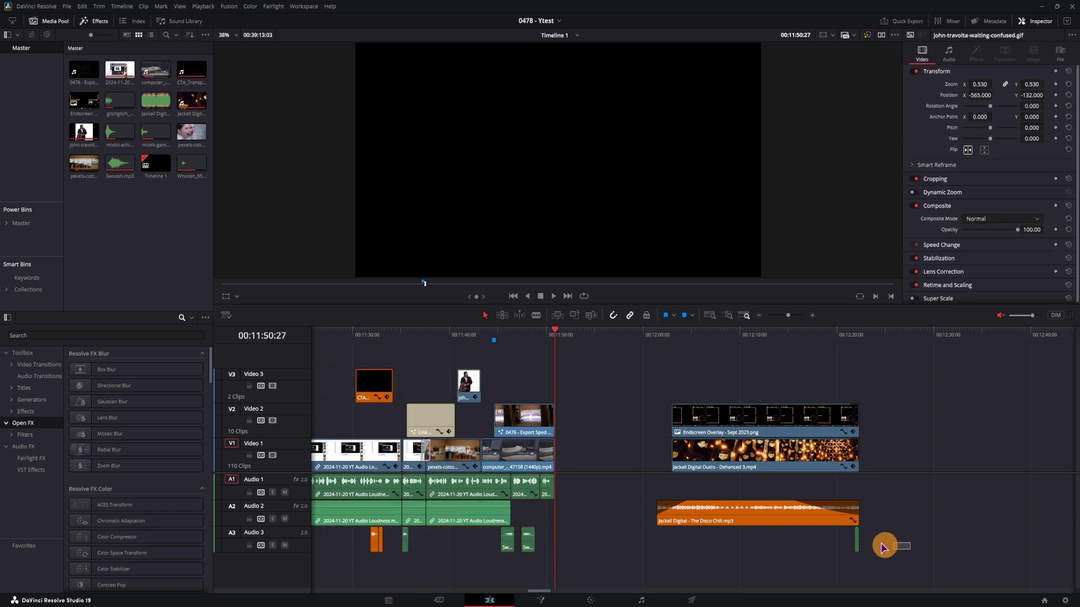
{"action": "left_click_drag", "start_coordinate": [885, 545], "coordinate": [644, 424]}
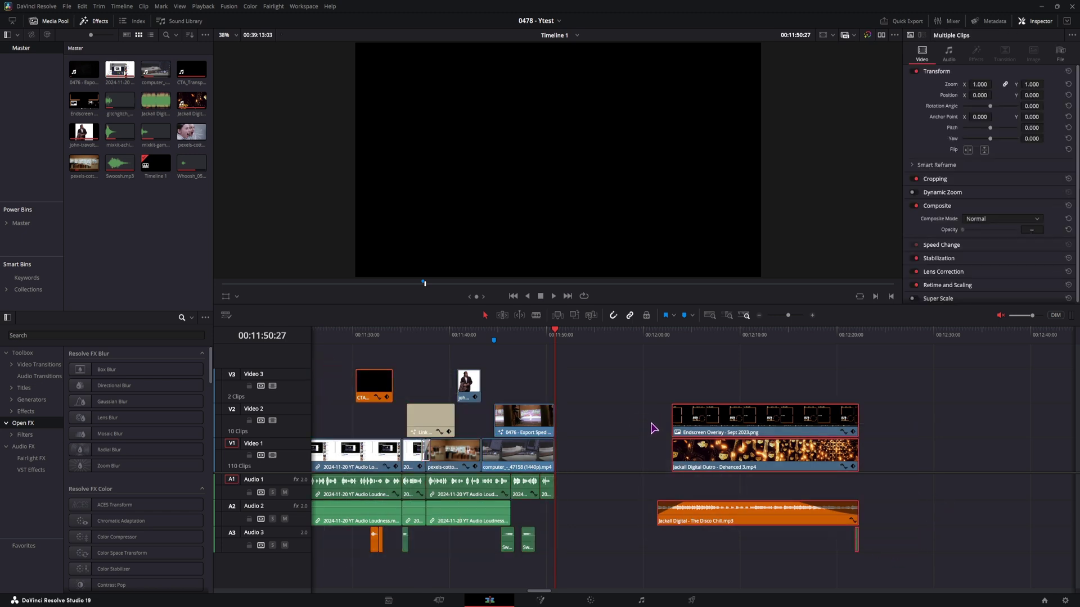
{"action": "left_click", "coordinate": [66, 6]}
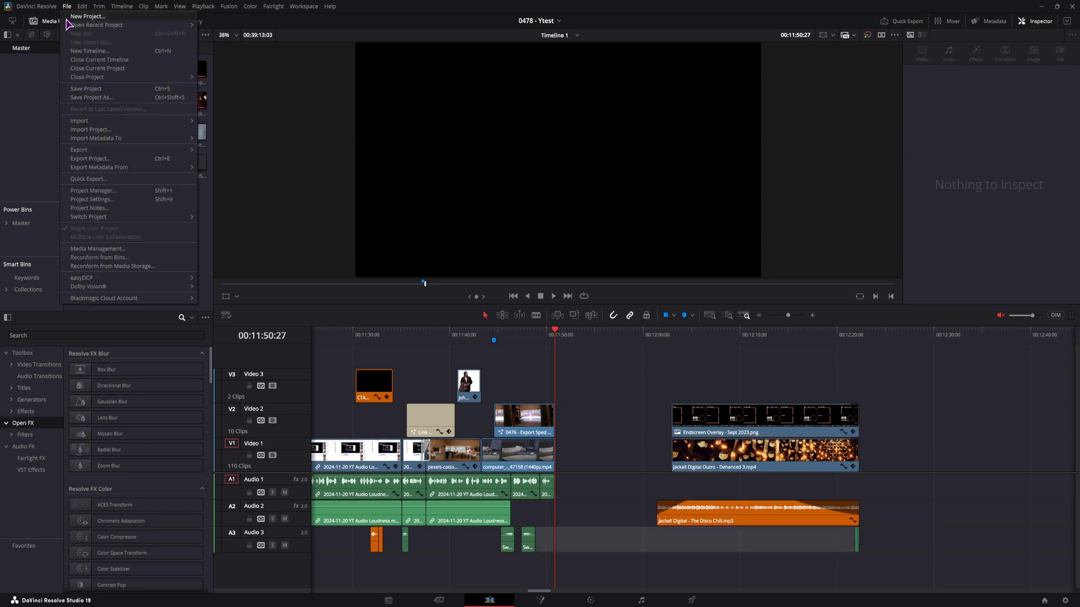
{"action": "left_click", "coordinate": [97, 194]}
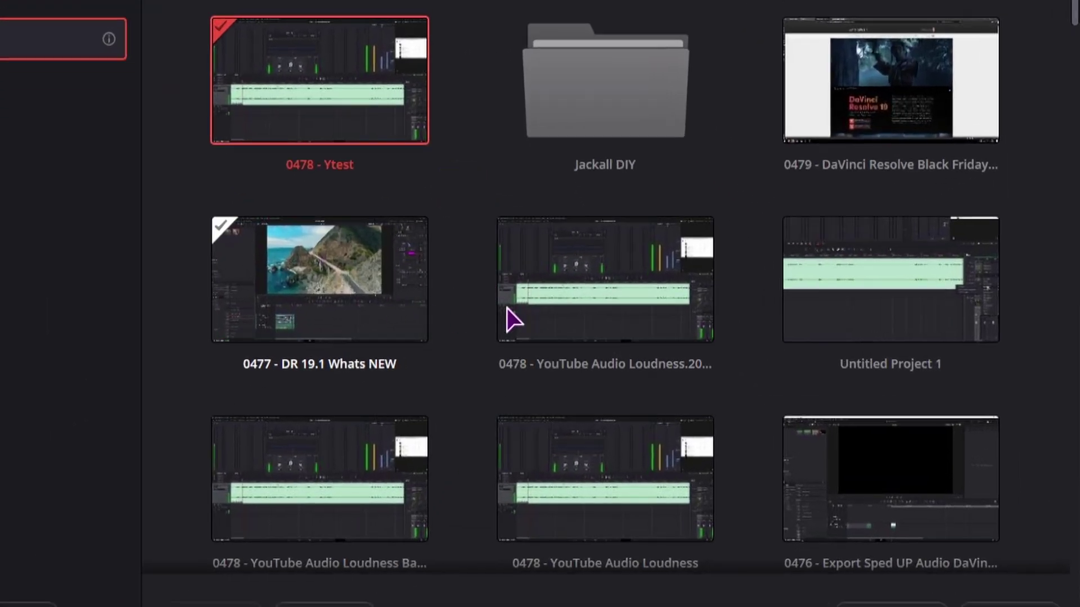
{"action": "left_click", "coordinate": [508, 319]}
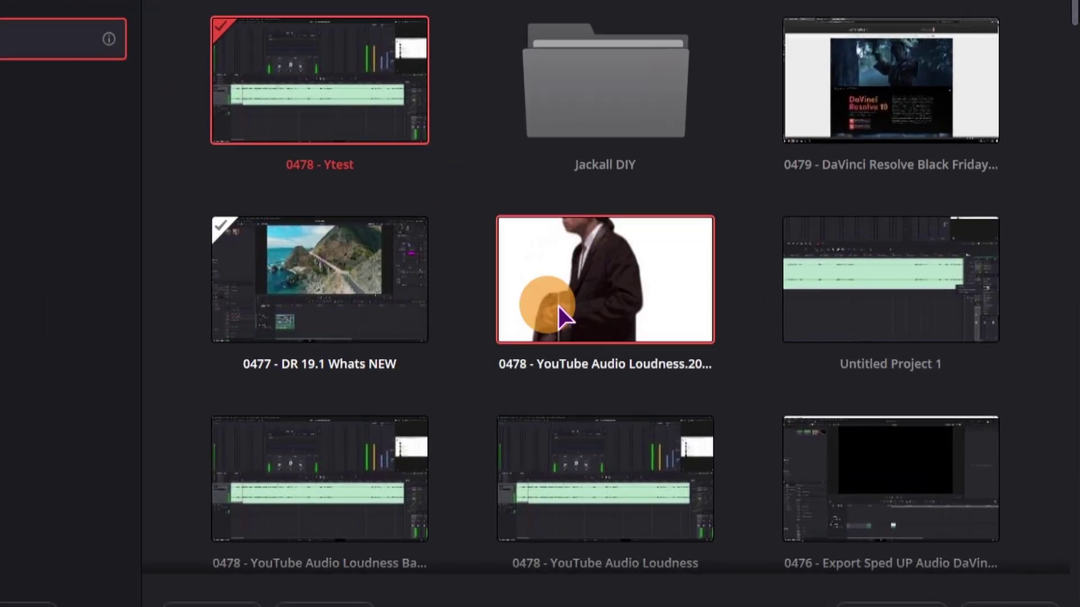
{"action": "scroll", "coordinate": [524, 402], "scroll_direction": "down", "scroll_amount": 1}
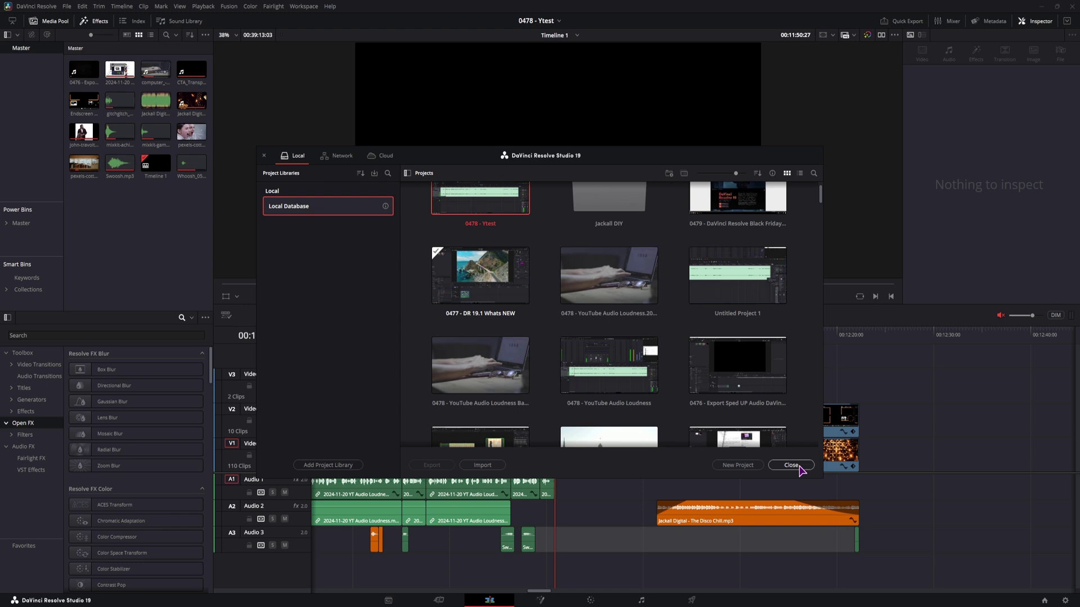
{"action": "key", "text": "Escape"}
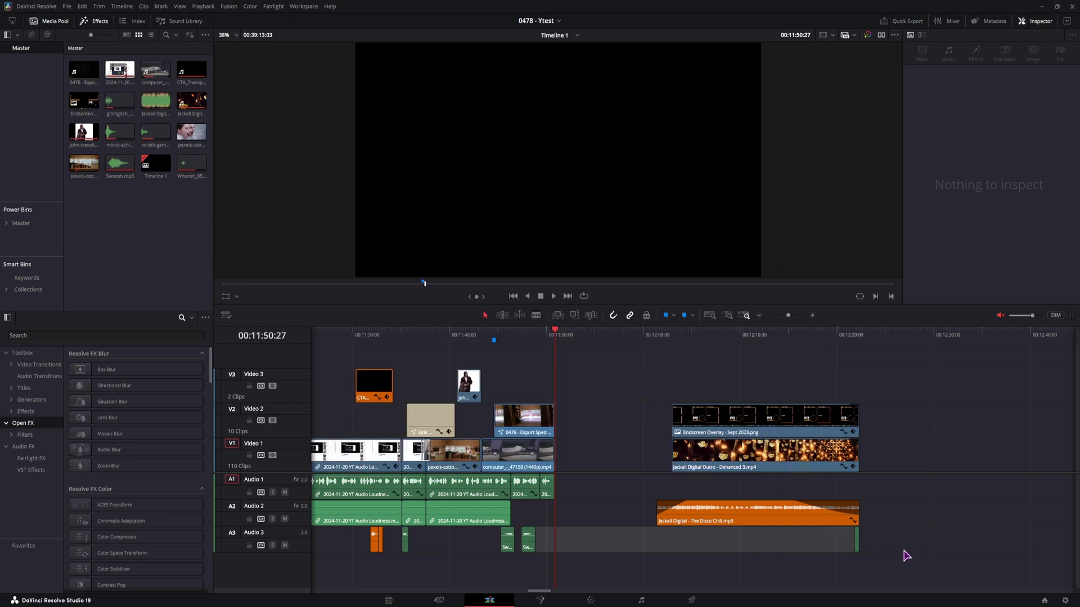
Step: Place the outro, endscreen overlay and music right after the export clip, and set Swoosh.mp3's pitch to 14 semitones
{"action": "left_click_drag", "start_coordinate": [905, 555], "coordinate": [666, 405]}
{"action": "scroll", "coordinate": [604, 529], "scroll_direction": "up", "scroll_amount": 1}
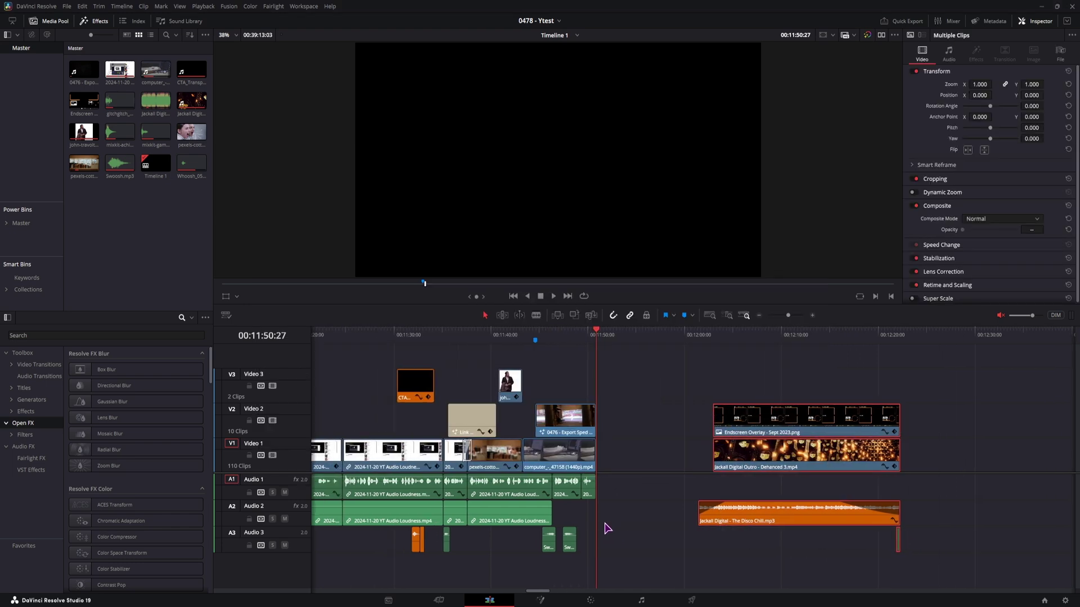
{"action": "left_click", "coordinate": [564, 341]}
{"action": "left_click", "coordinate": [568, 545]}
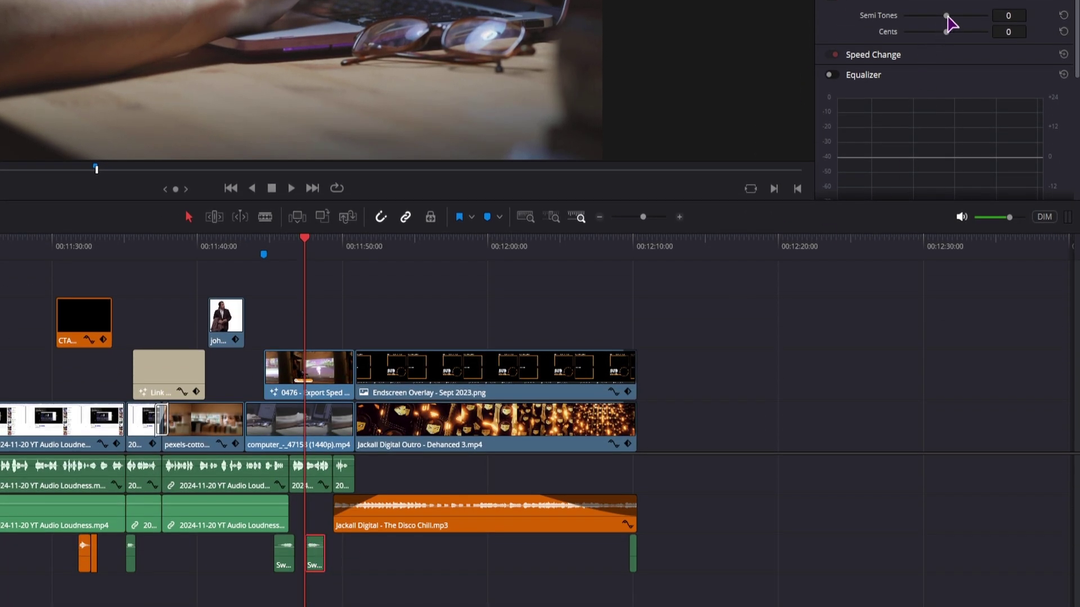
{"action": "left_click_drag", "start_coordinate": [948, 17], "coordinate": [970, 17]}
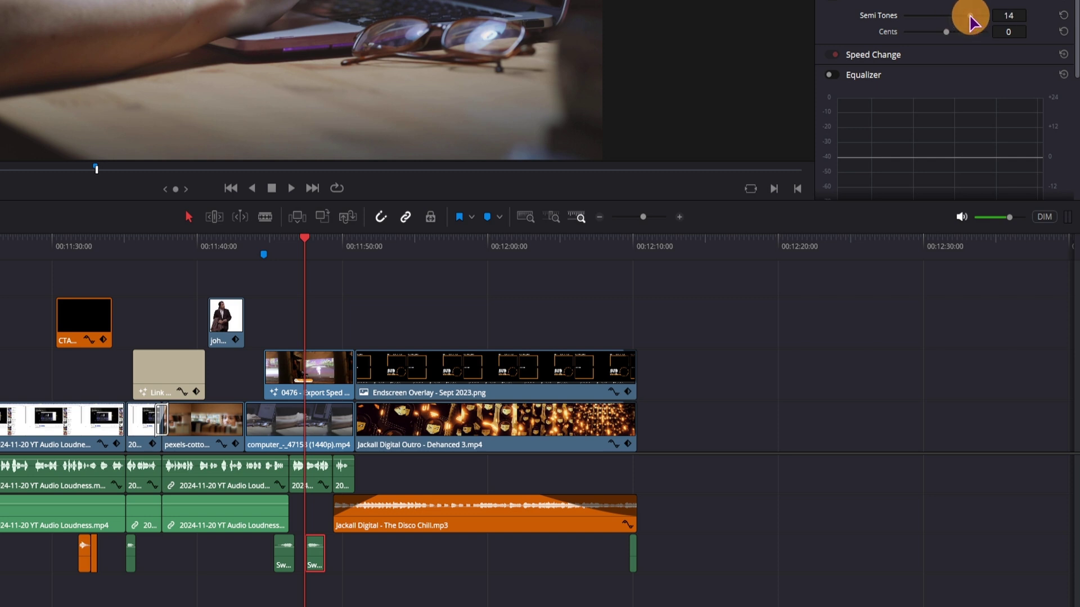
{"action": "left_click", "coordinate": [384, 581]}
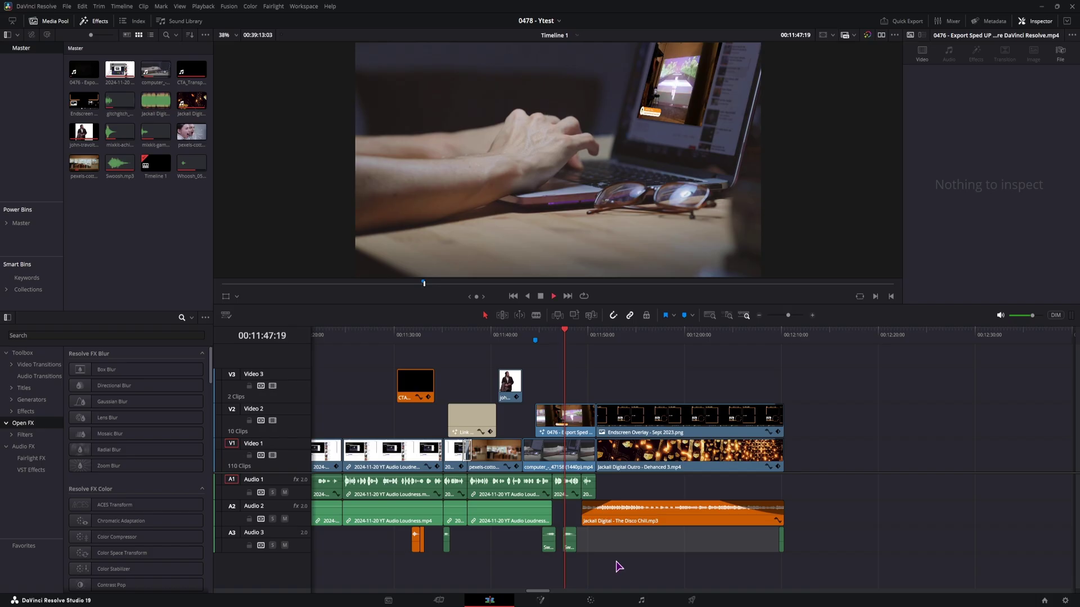